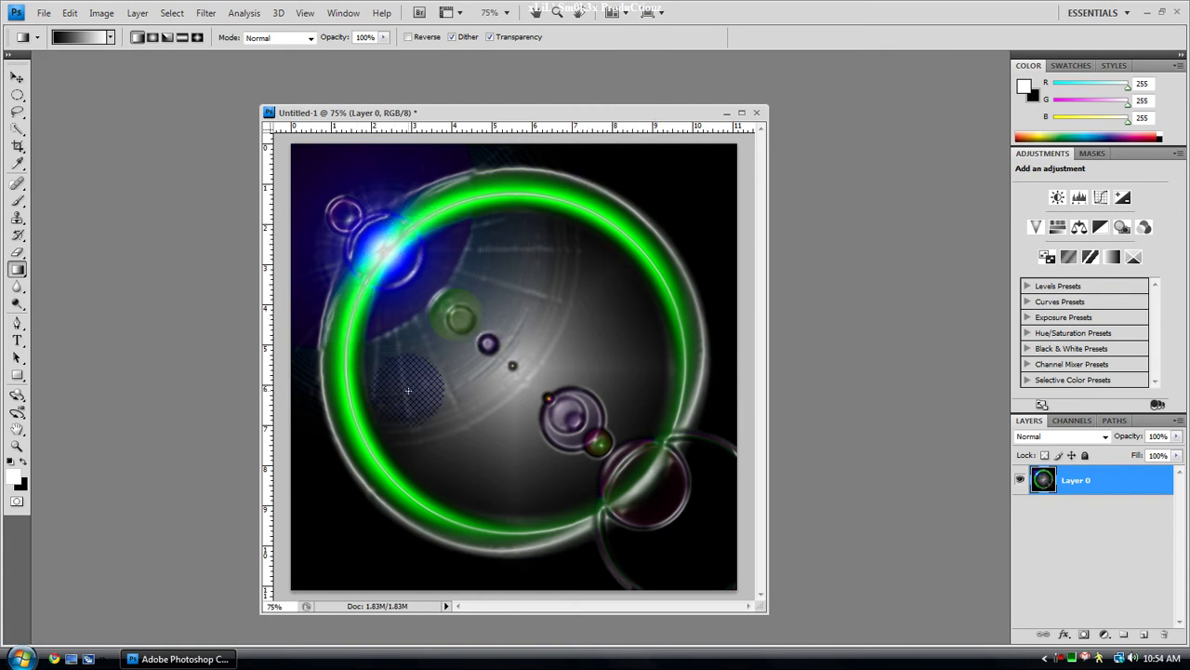
Step: Step through history to preview the blue ring with red flare, then close the document
key("ctrl+z")
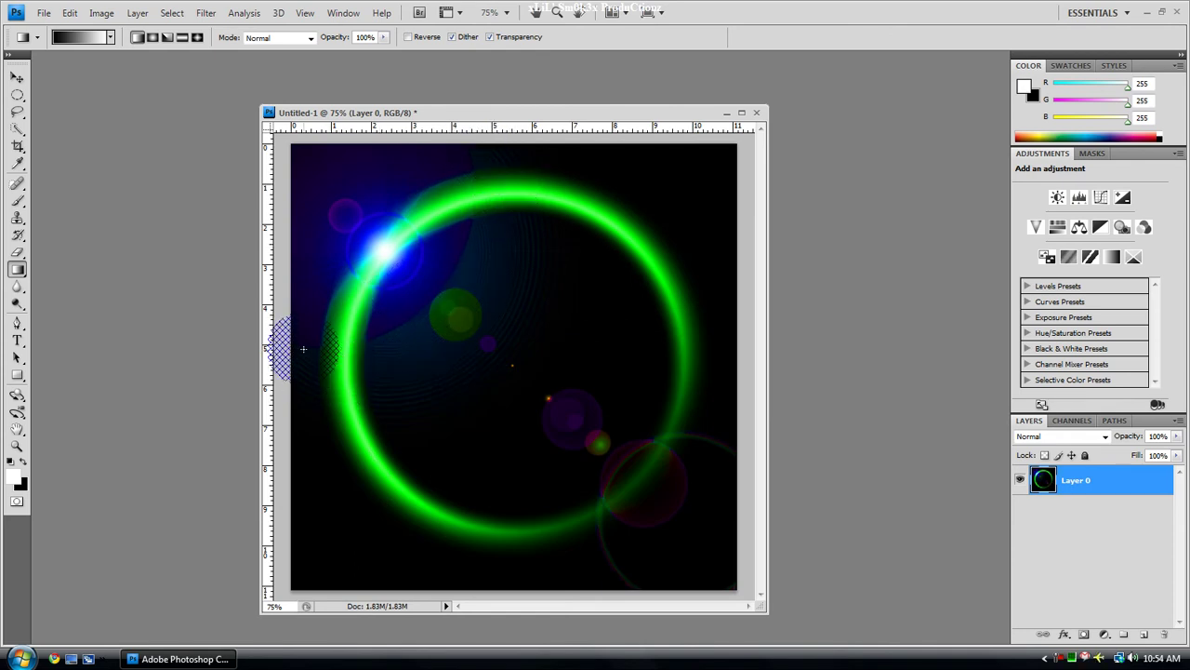
key("ctrl+z")
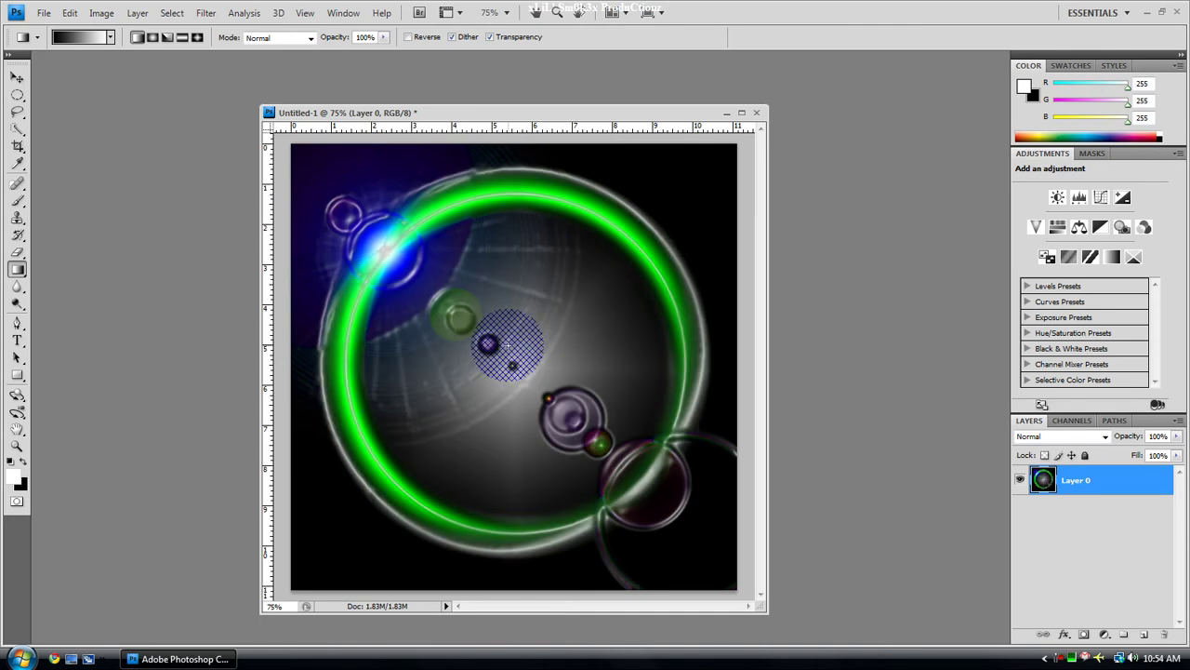
key("ctrl+z")
key("ctrl+alt+z")
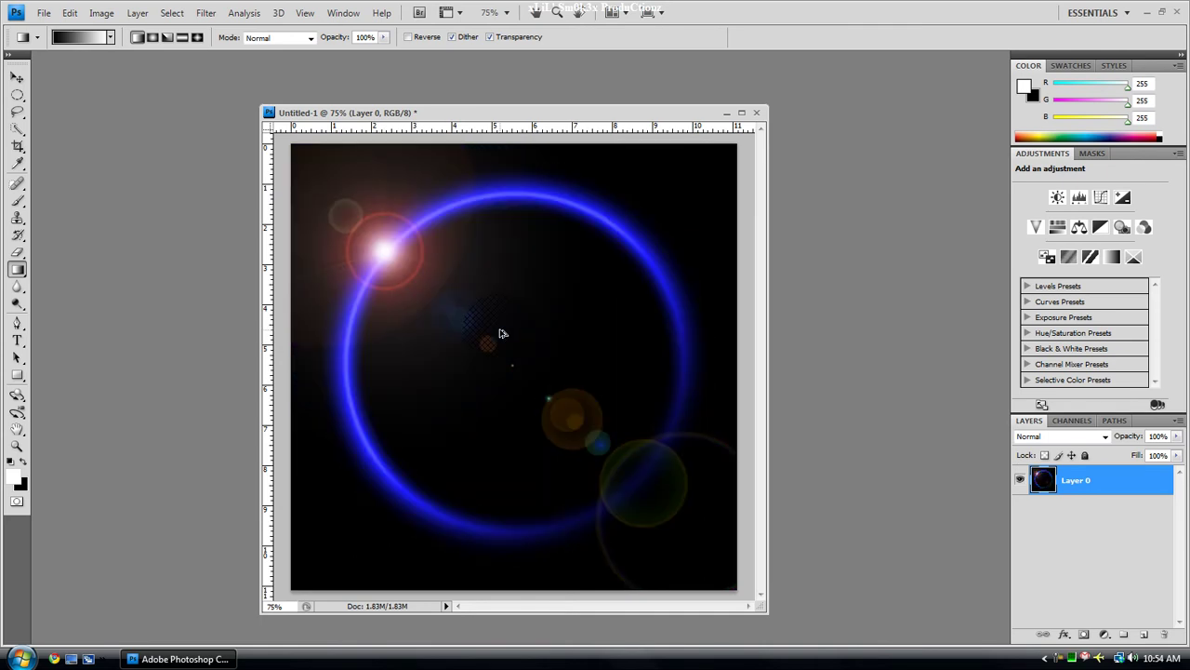
left_click(760, 115)
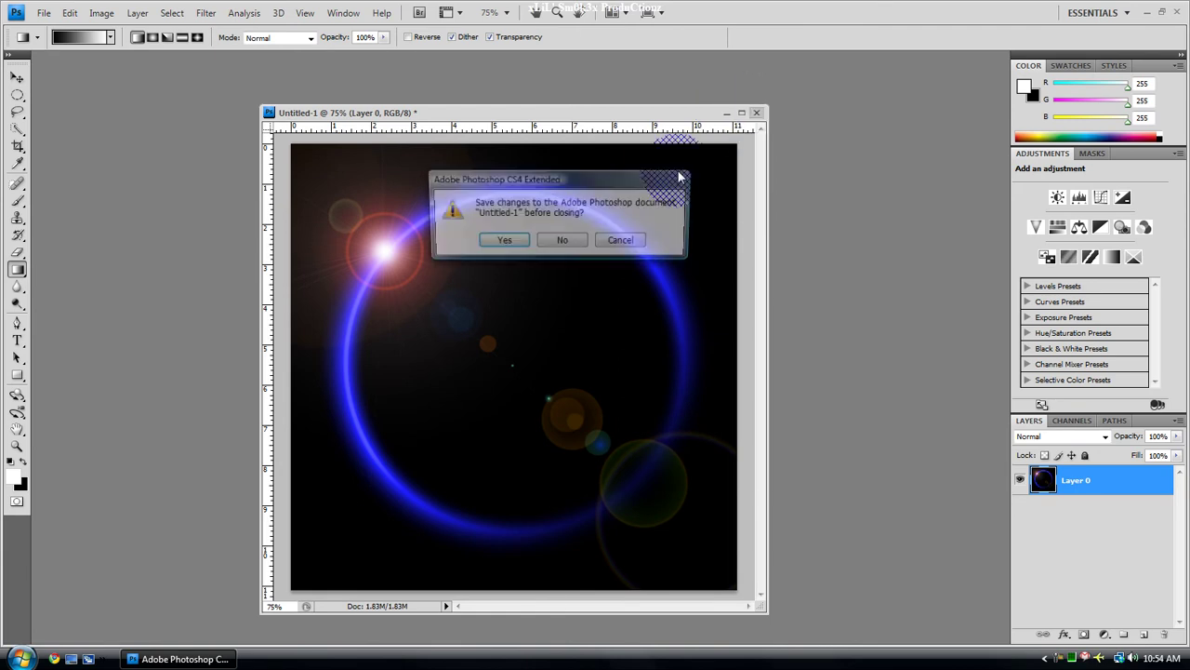
Step: Discard the old image's changes and create a new 800 × 800 px document
left_click(567, 238)
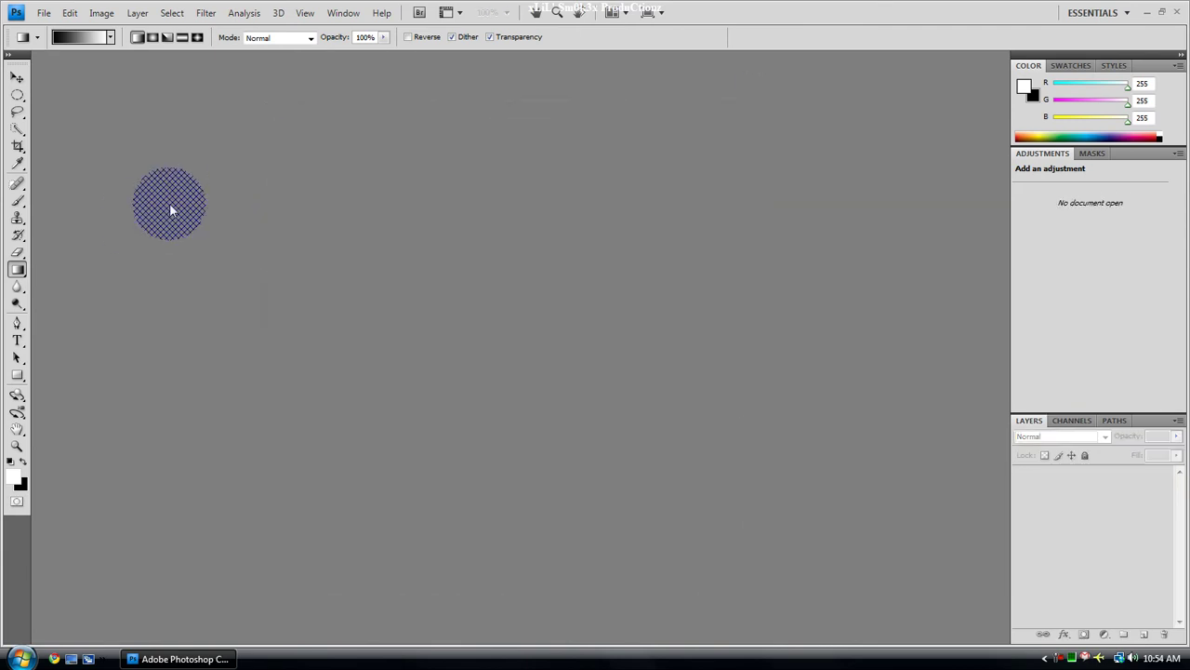
left_click(44, 13)
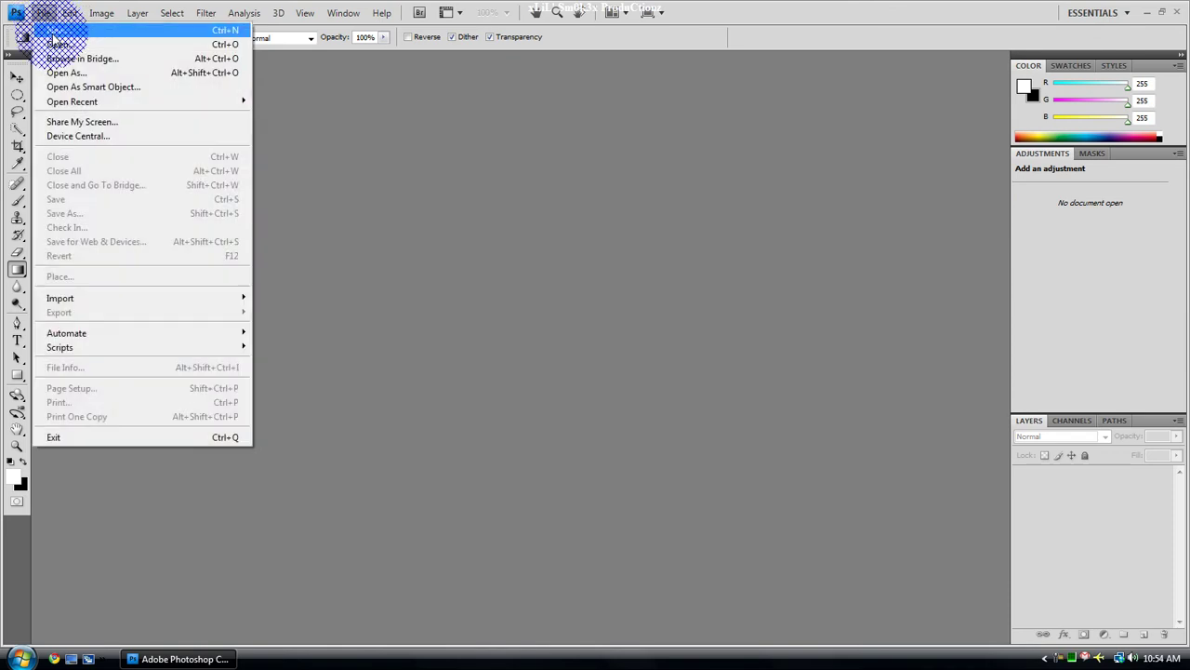
left_click(58, 28)
left_click(524, 227)
left_click(545, 249)
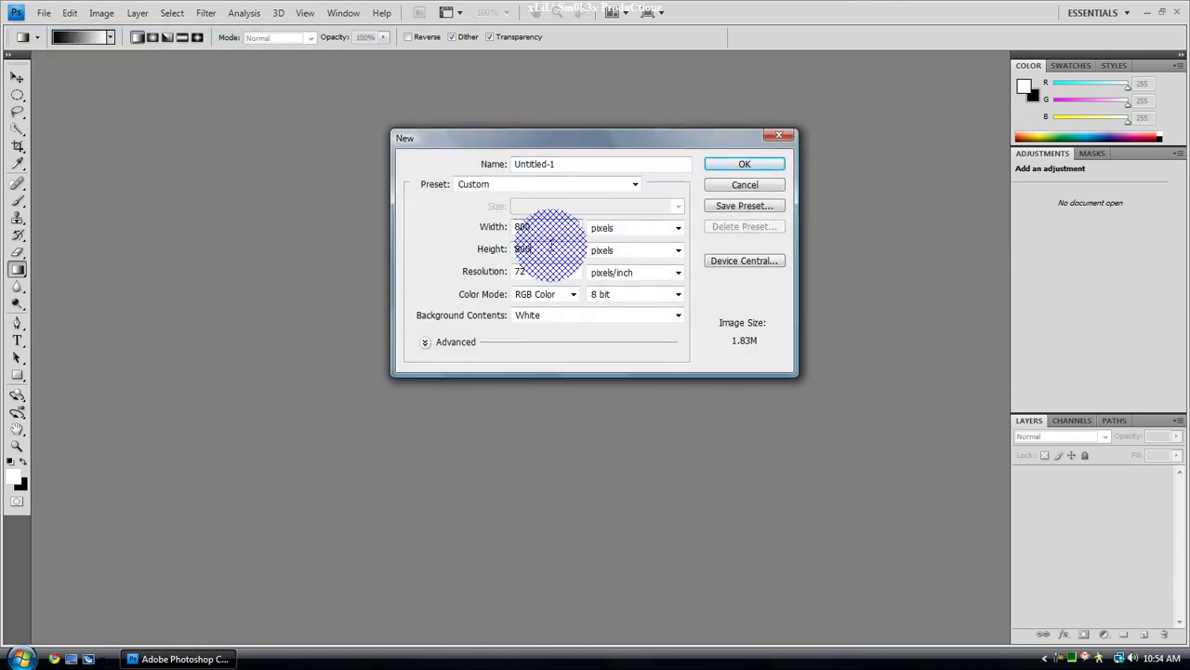
left_click(723, 168)
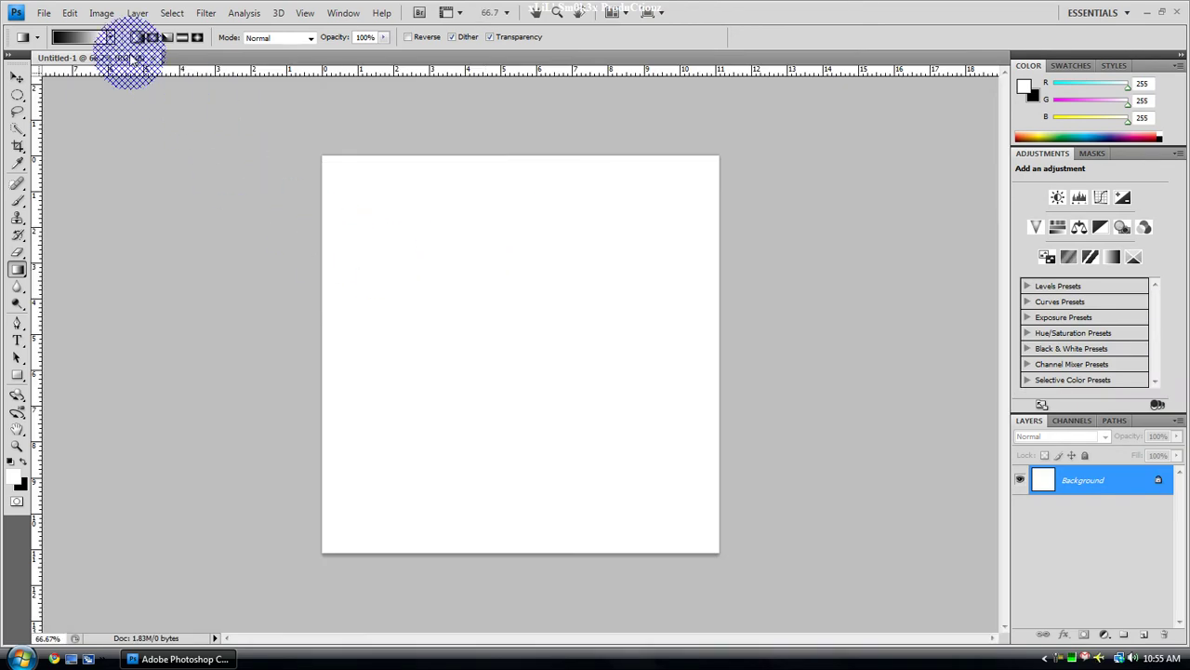
Step: Float and enlarge the document window, then fill the canvas with black
left_click_drag(135, 58, 441, 111)
left_click_drag(698, 539, 796, 593)
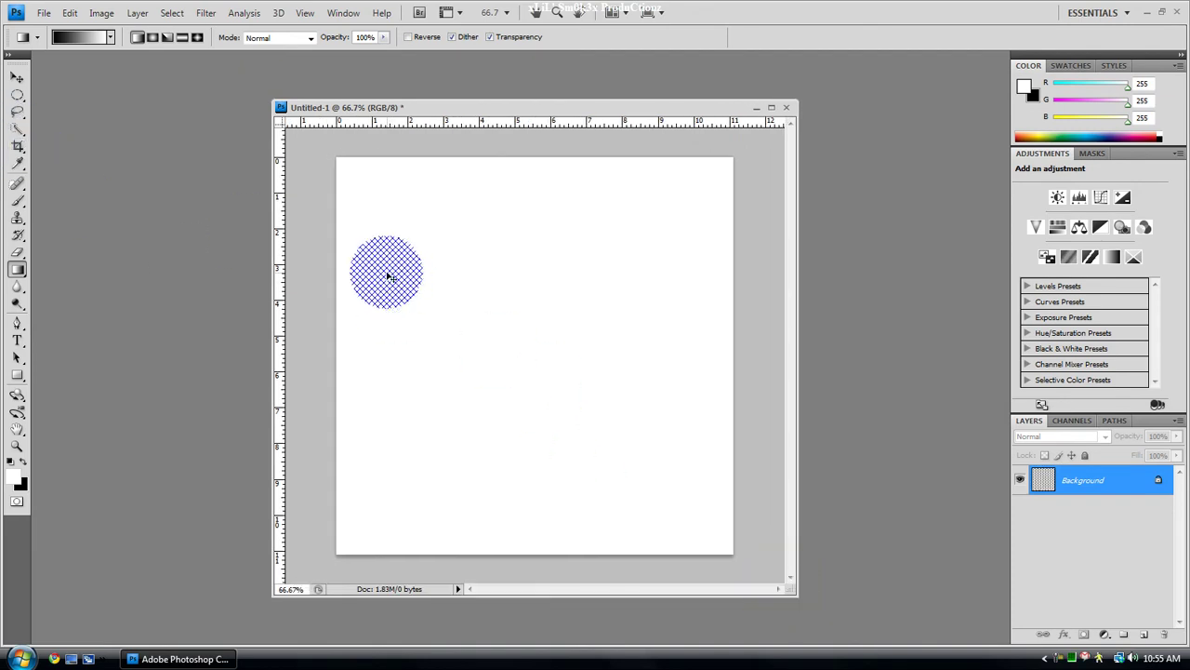
key("ctrl+BackSpace")
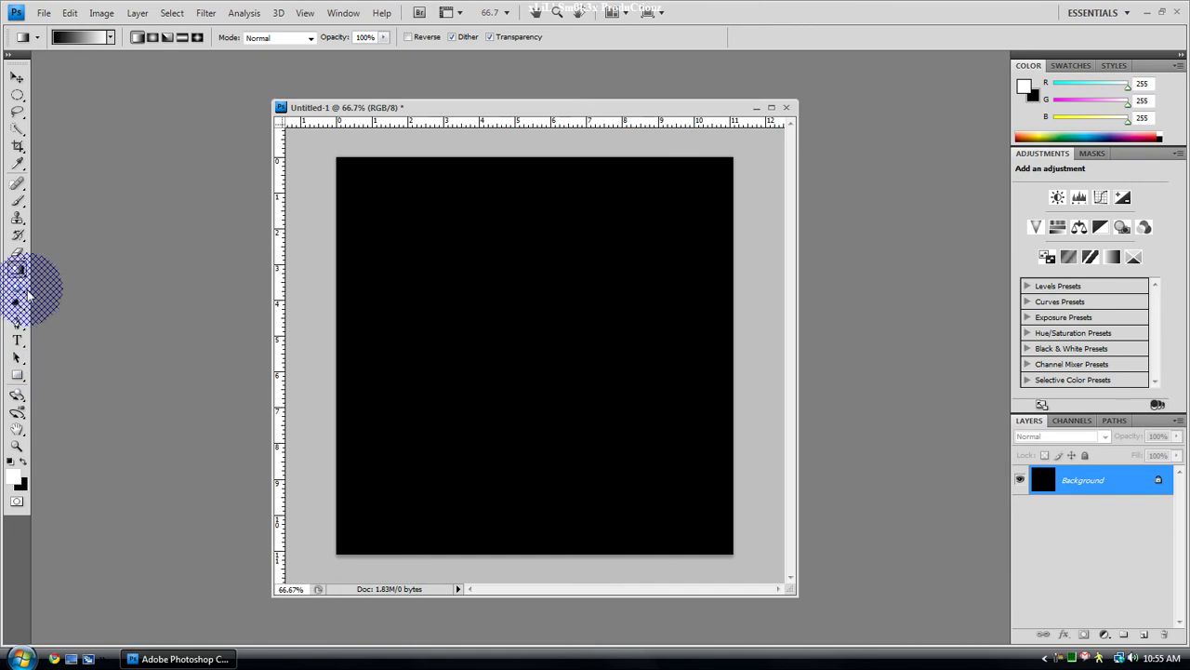
left_click(17, 95)
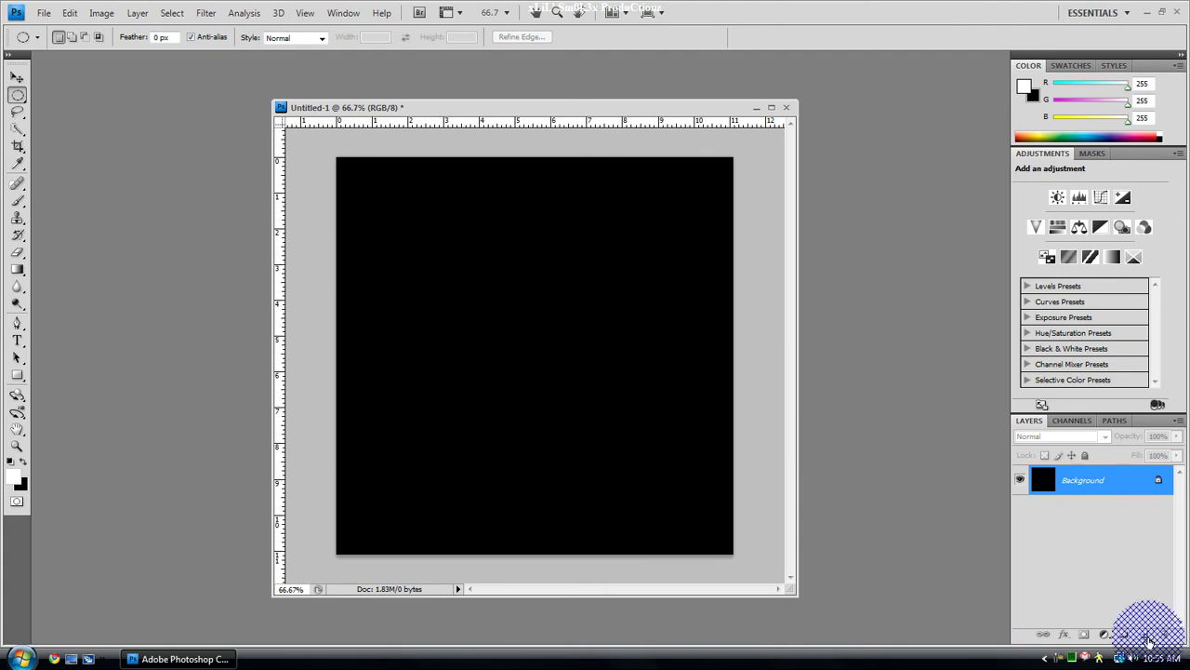
Step: Add an empty Layer 1 and drag a large circular selection near the canvas centre
left_click(1145, 637)
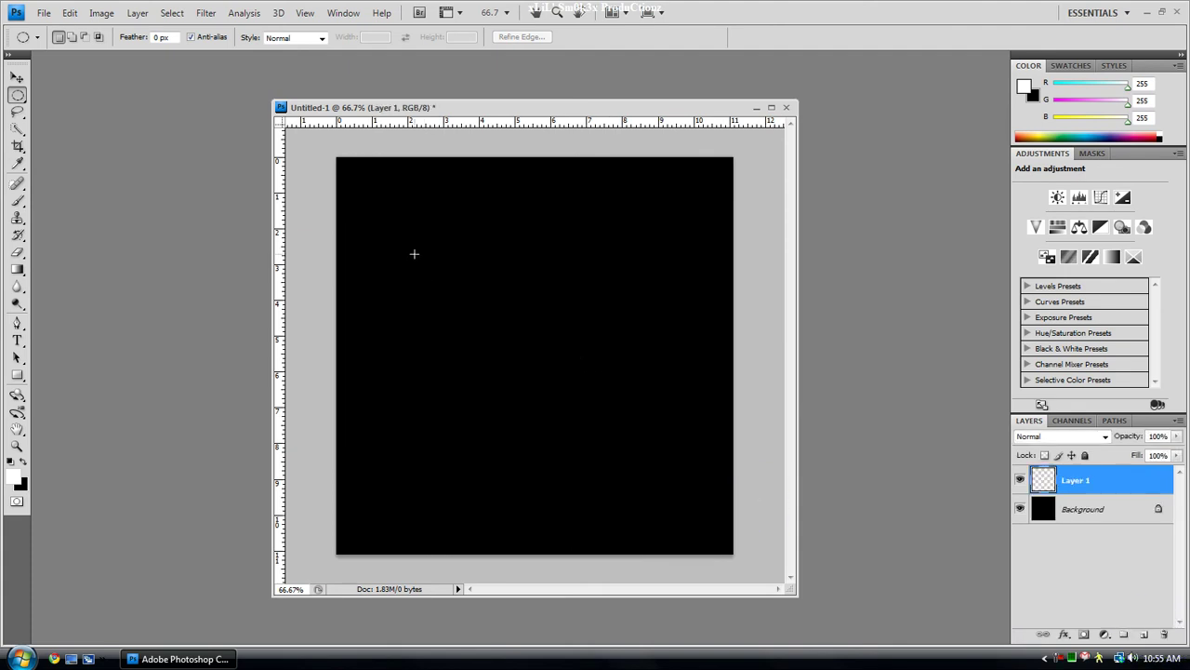
left_click_drag(622, 515, 596, 409)
left_click_drag(690, 493, 592, 393)
left_click_drag(689, 534, 708, 544)
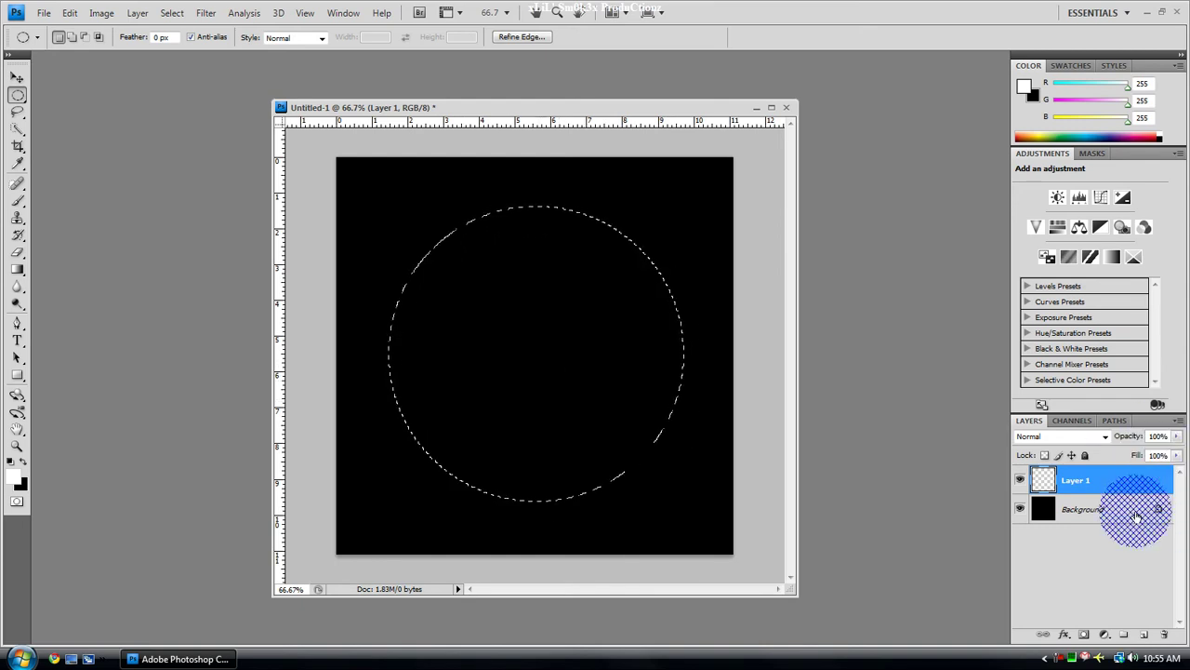
Step: Fill the circular selection on Layer 1 with white using the Paint Bucket, then swap colours to black
left_click(19, 374)
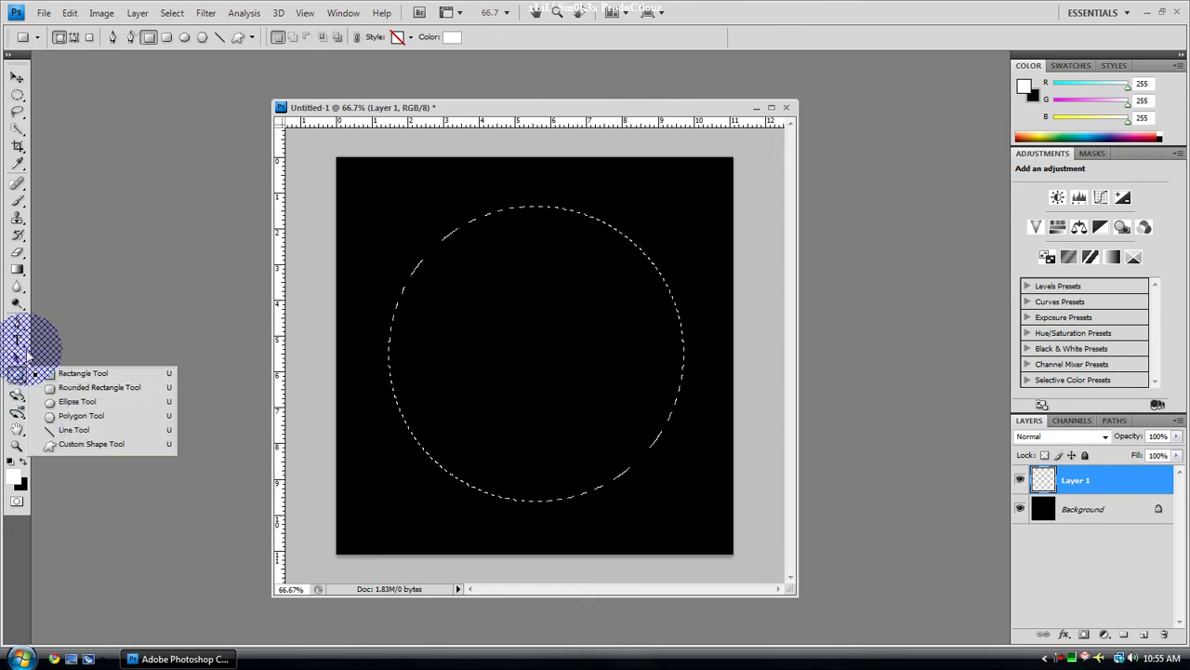
left_click_drag(17, 268, 47, 284)
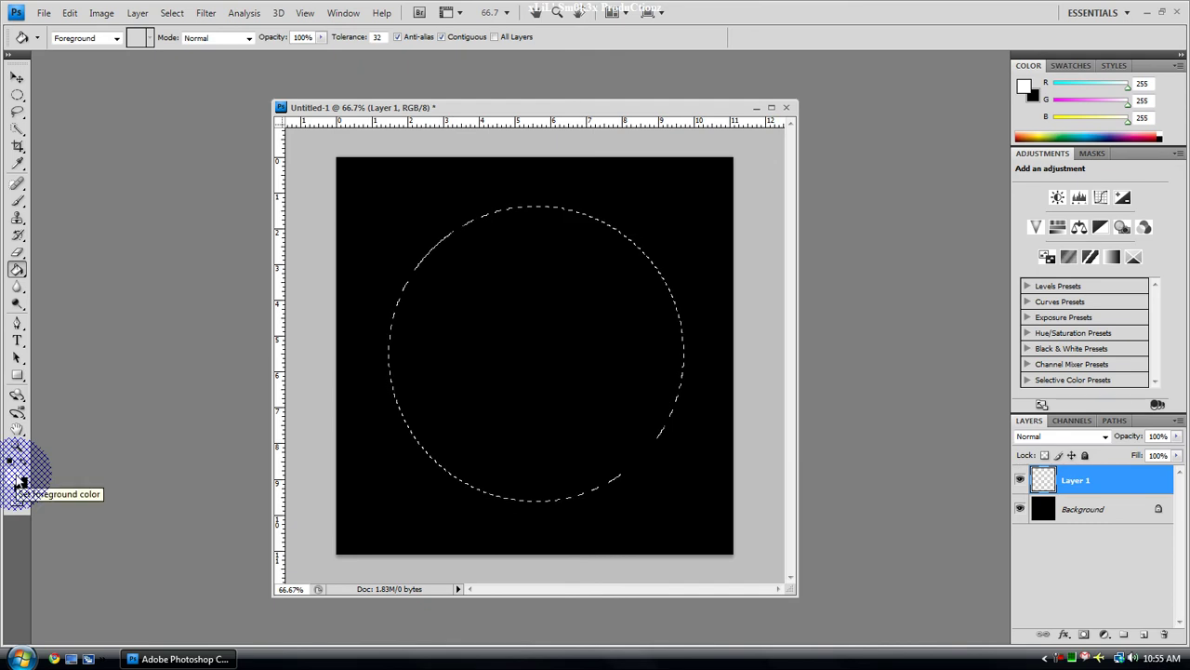
left_click(533, 335)
key("x")
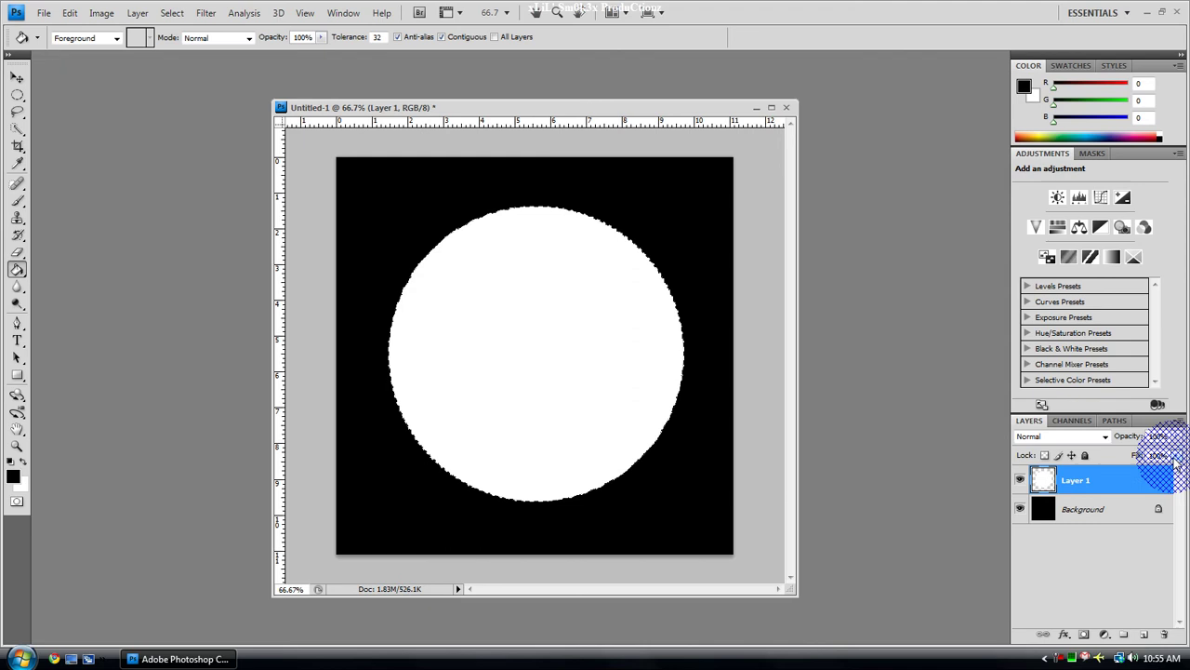
Step: Reduce Layer 1's Fill to 0% so the white circle disappears
left_click_drag(1174, 461, 953, 433)
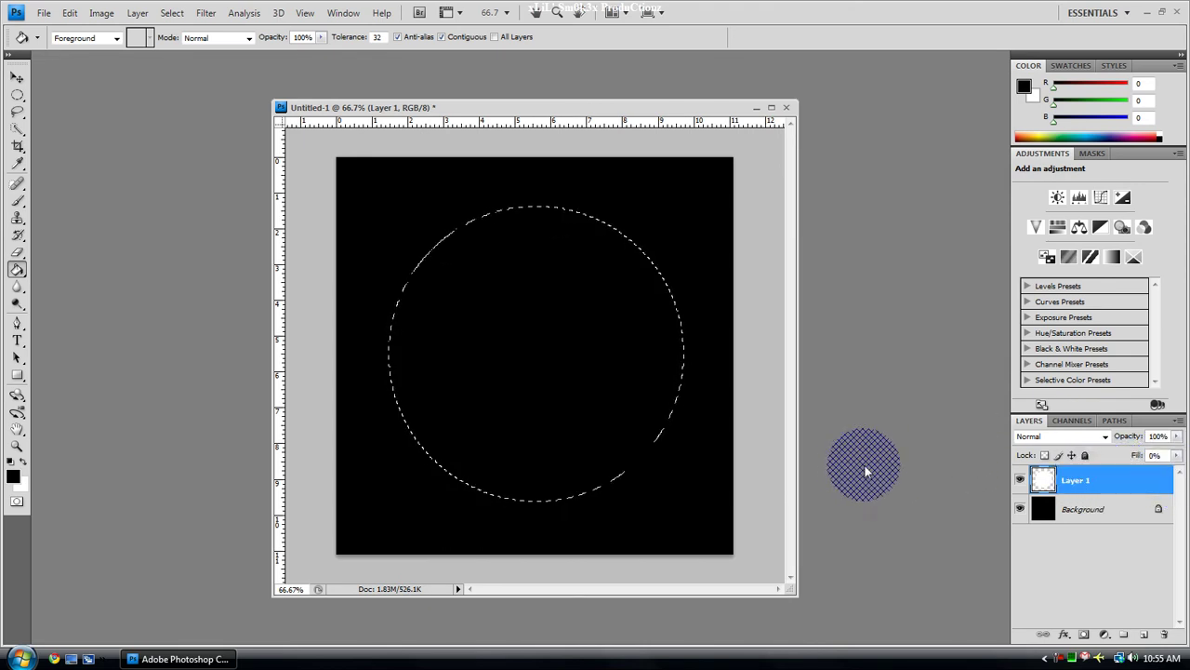
left_click(16, 79)
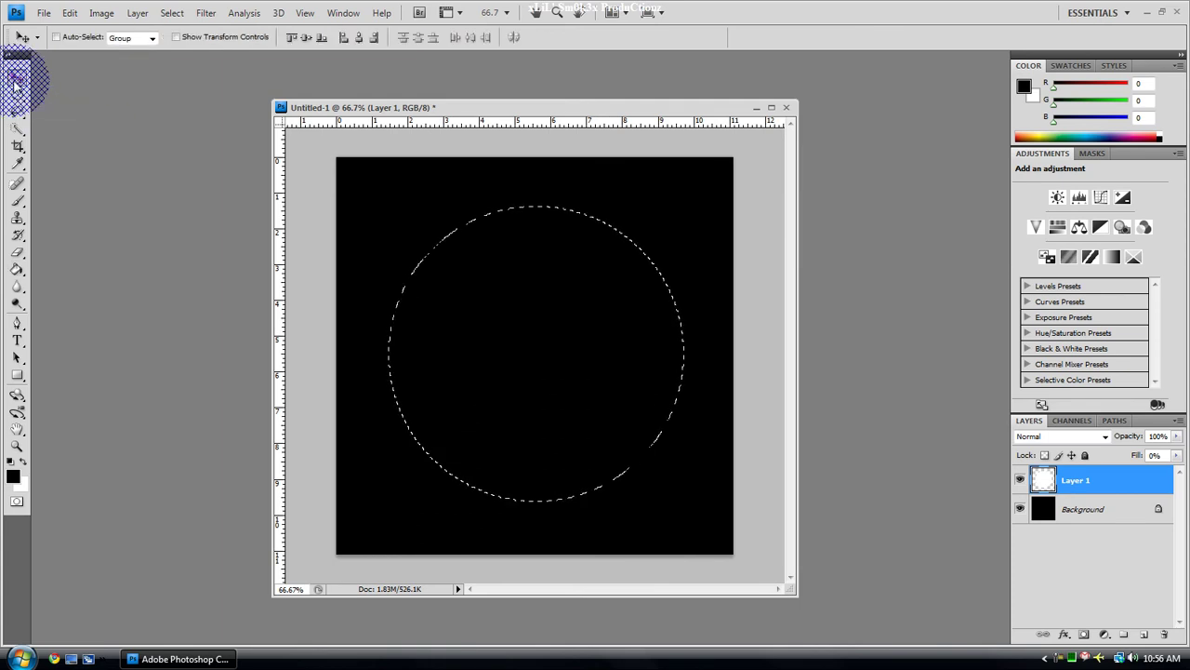
left_click_drag(605, 113, 587, 111)
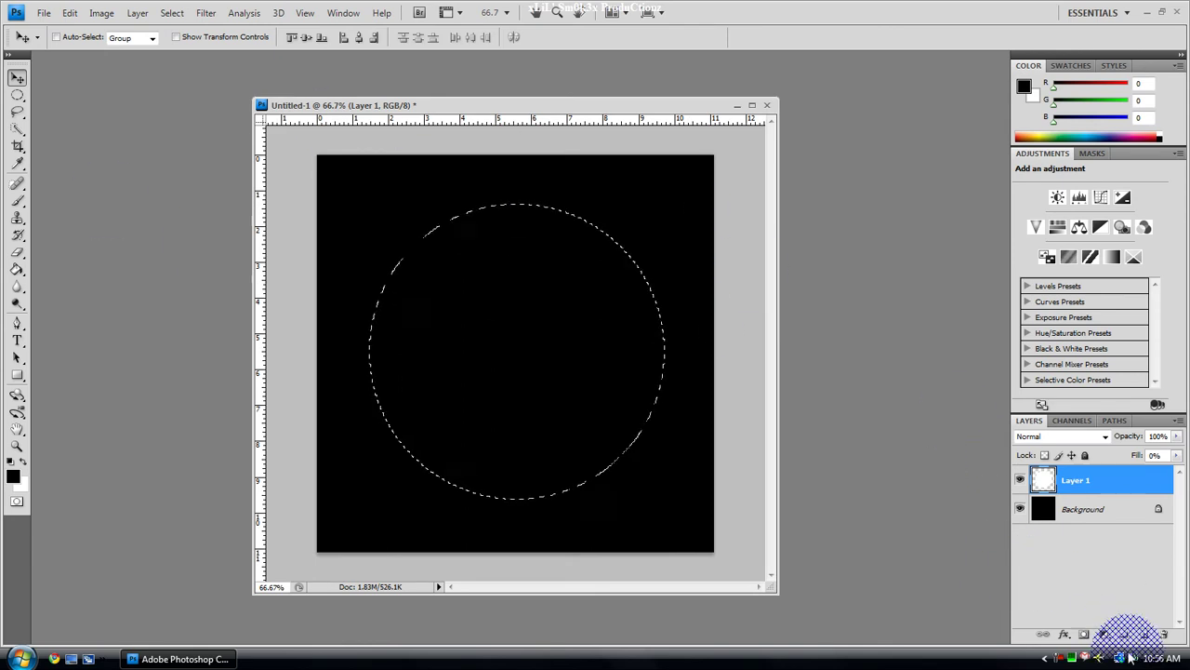
left_click(1069, 635)
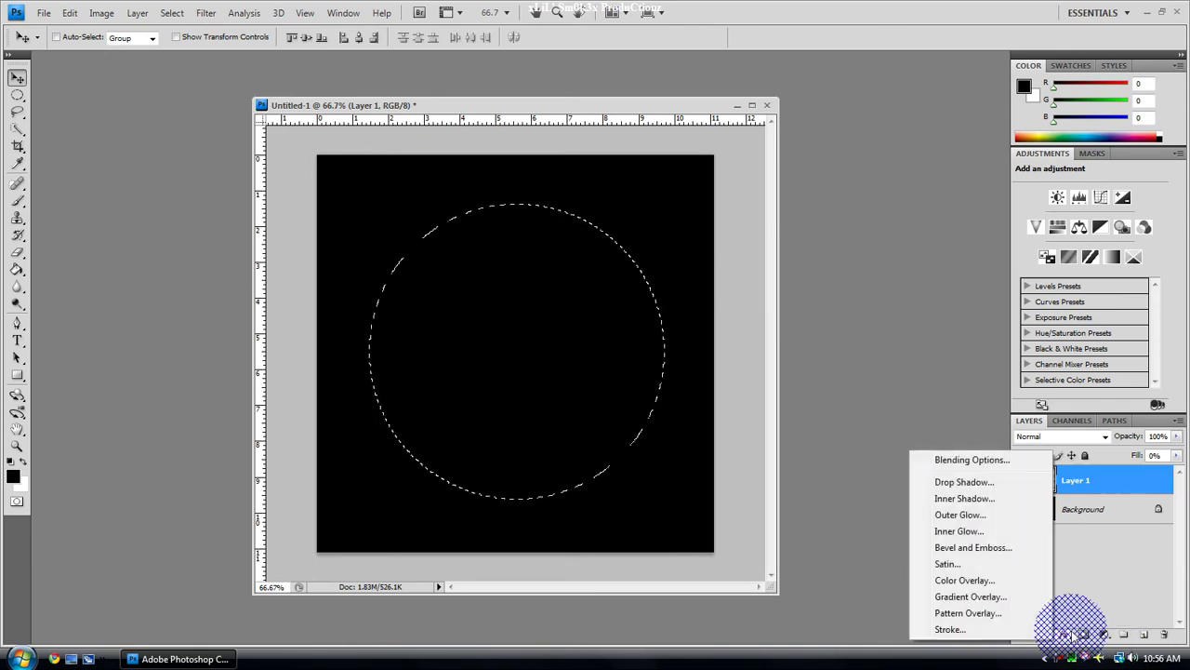
Step: Open Blending Options for Layer 1 from its right-click menu
left_click(1109, 482)
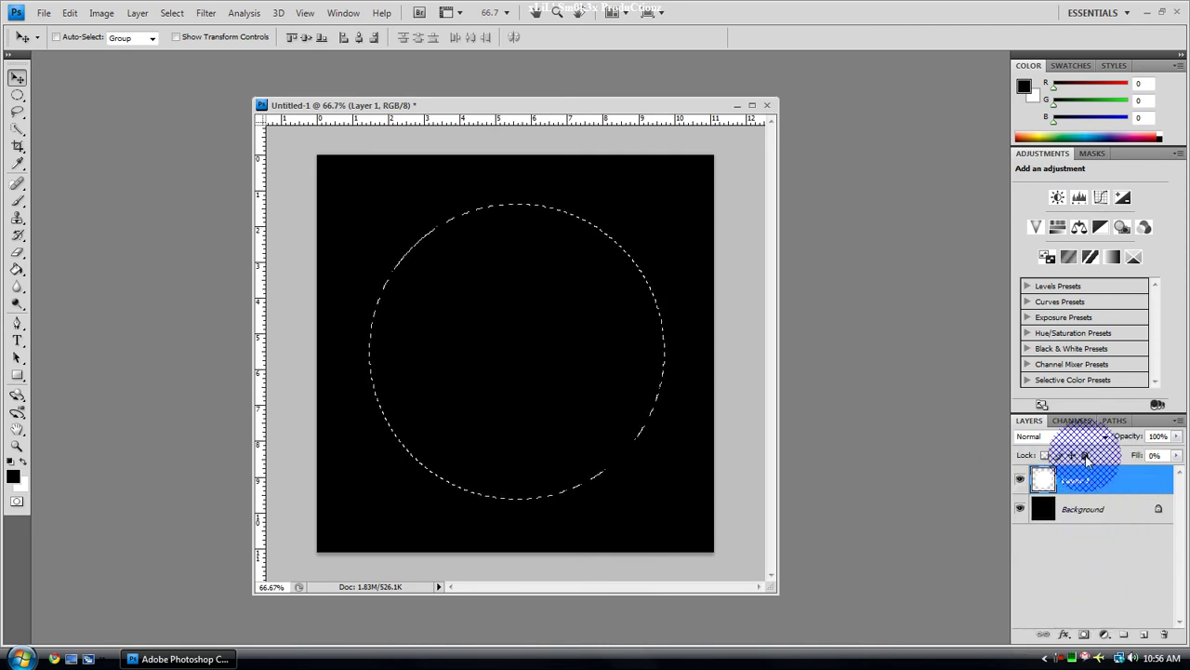
left_click(1084, 455)
left_click(1086, 454)
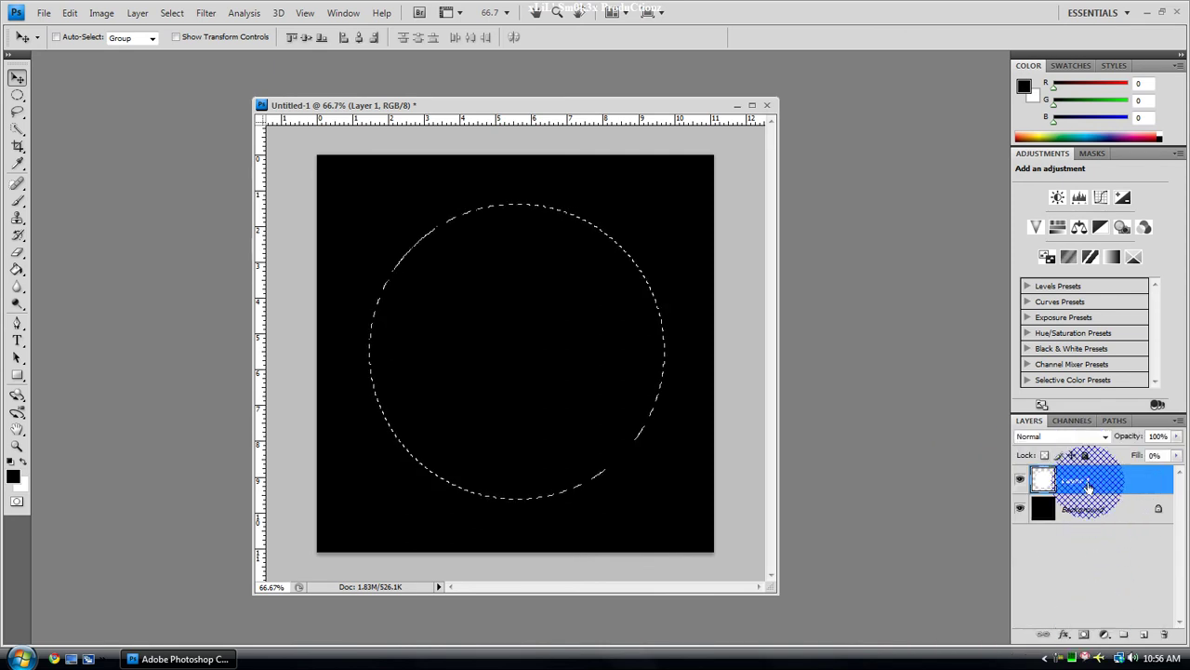
right_click(1087, 478)
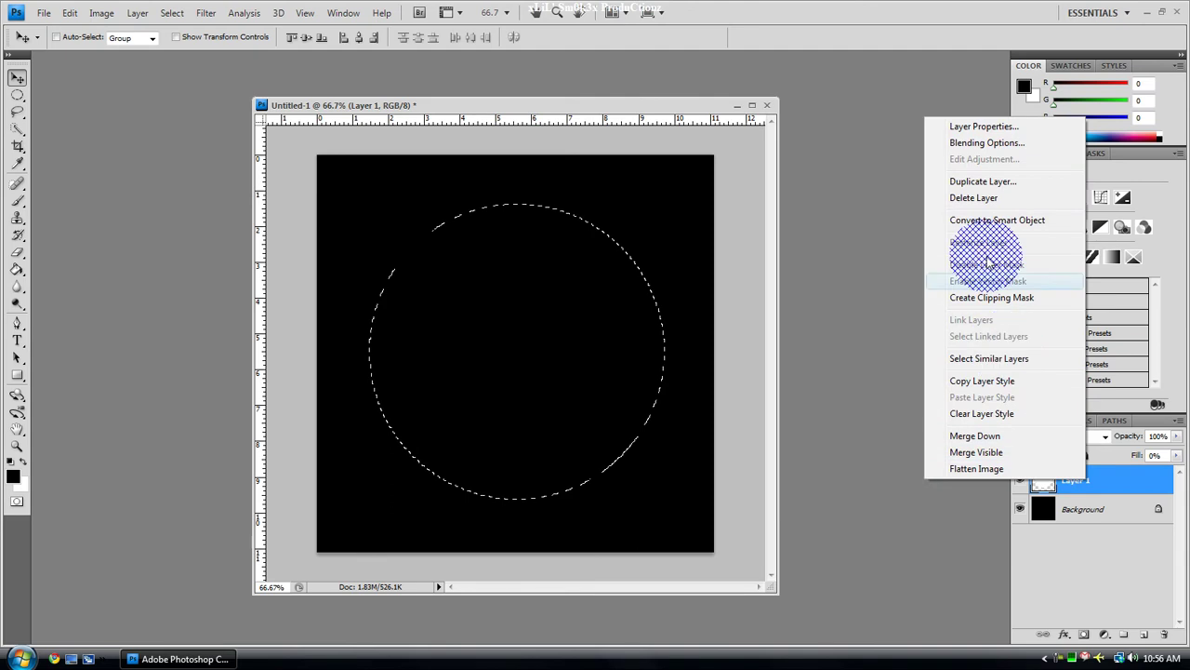
left_click(988, 142)
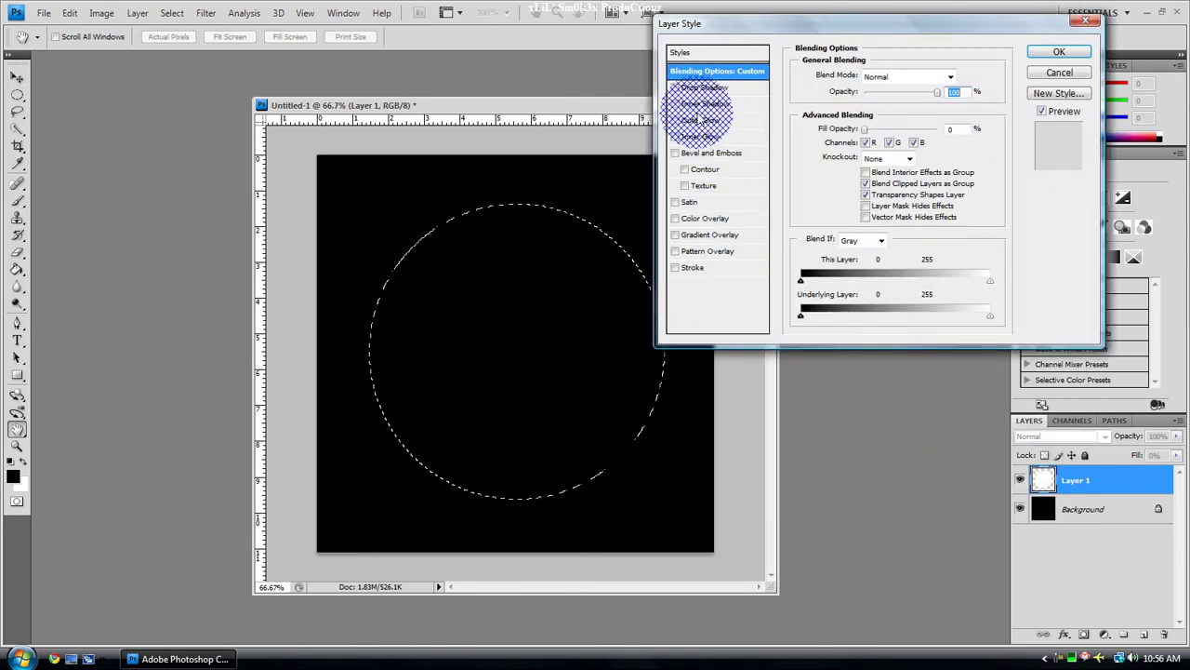
Step: Add an Outer Glow with spread 9 and a 34 px Inner Glow, then apply them
left_click(702, 120)
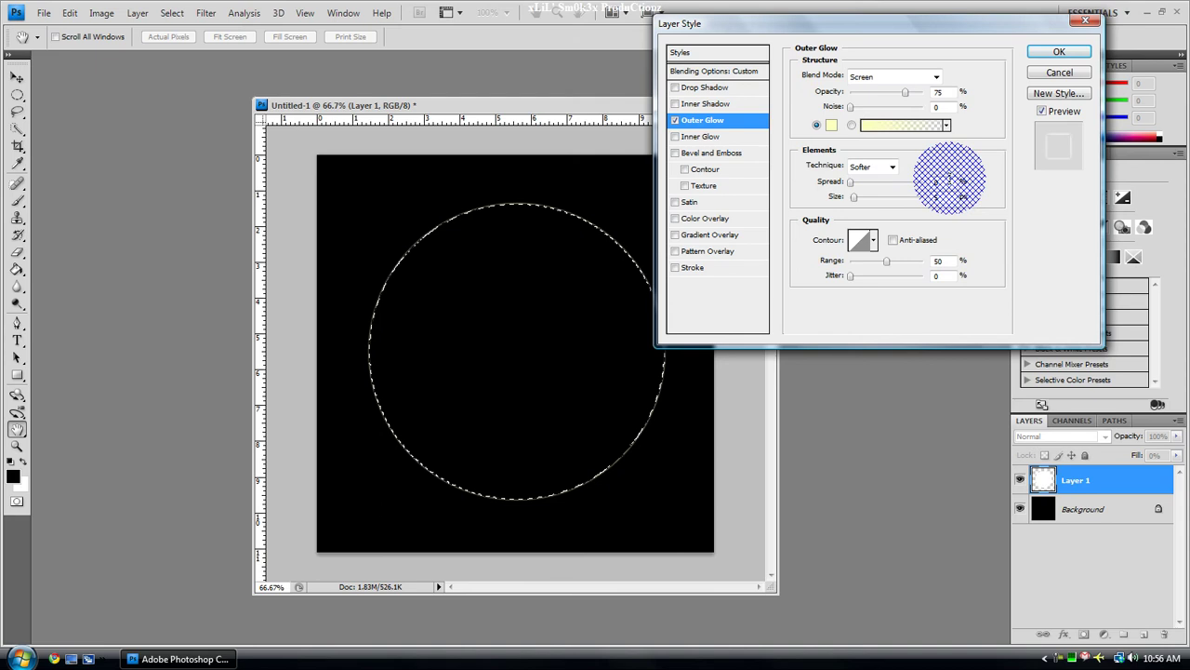
left_click(941, 181)
type("9")
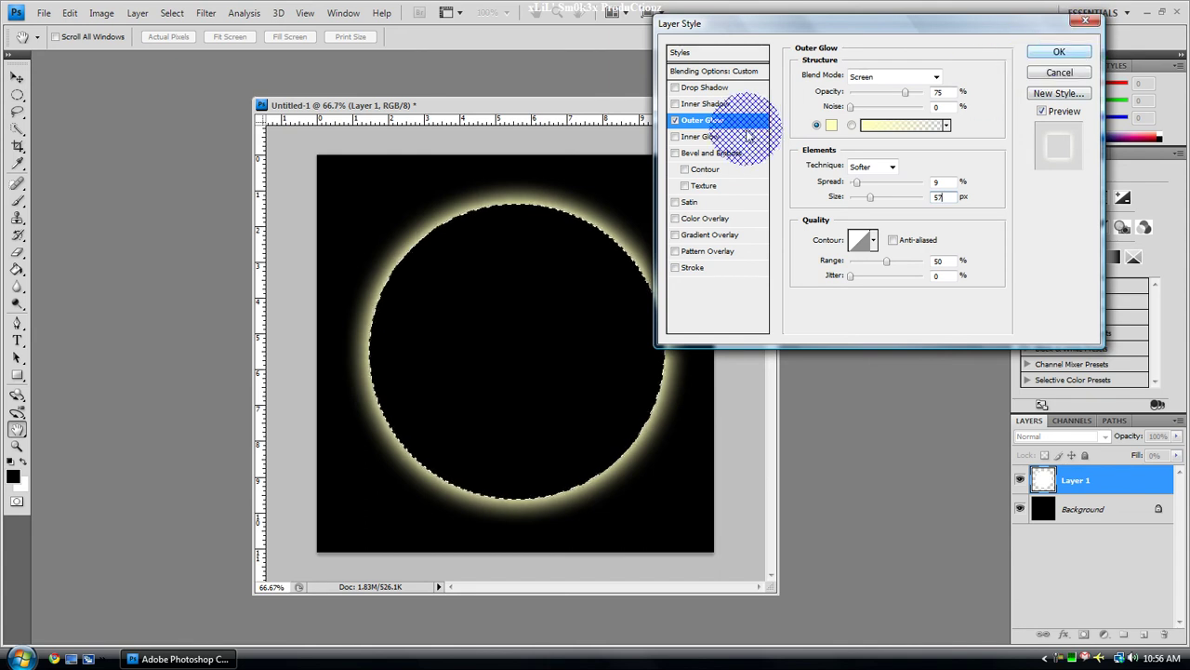
left_click(705, 136)
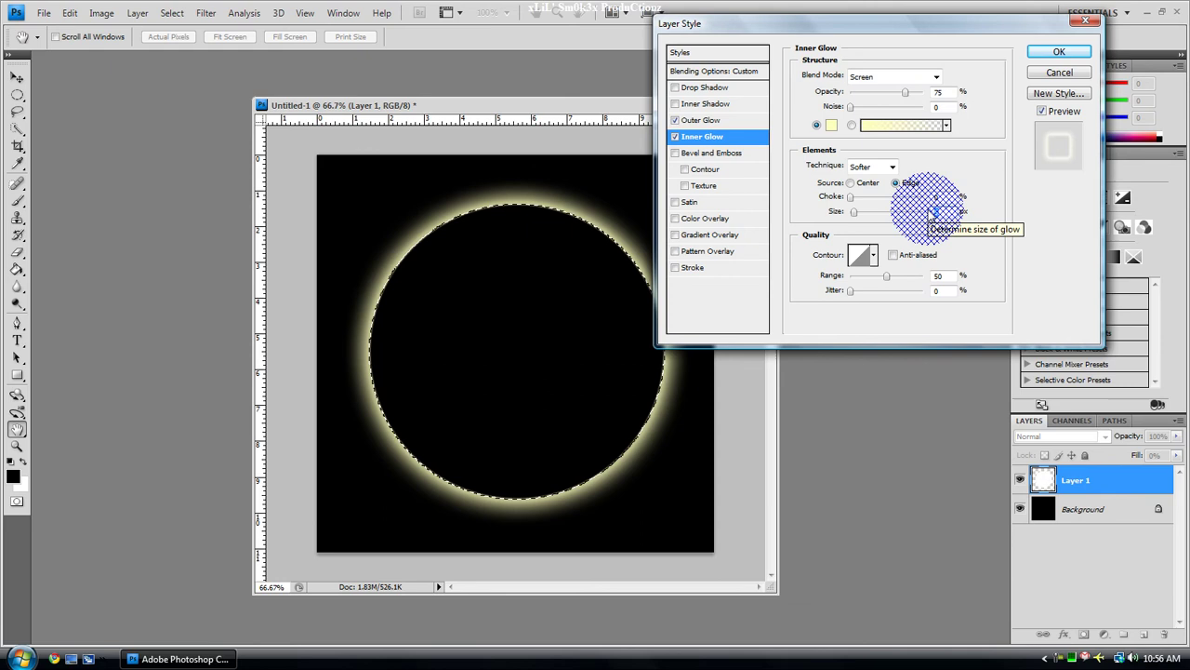
double_click(932, 211)
type("34")
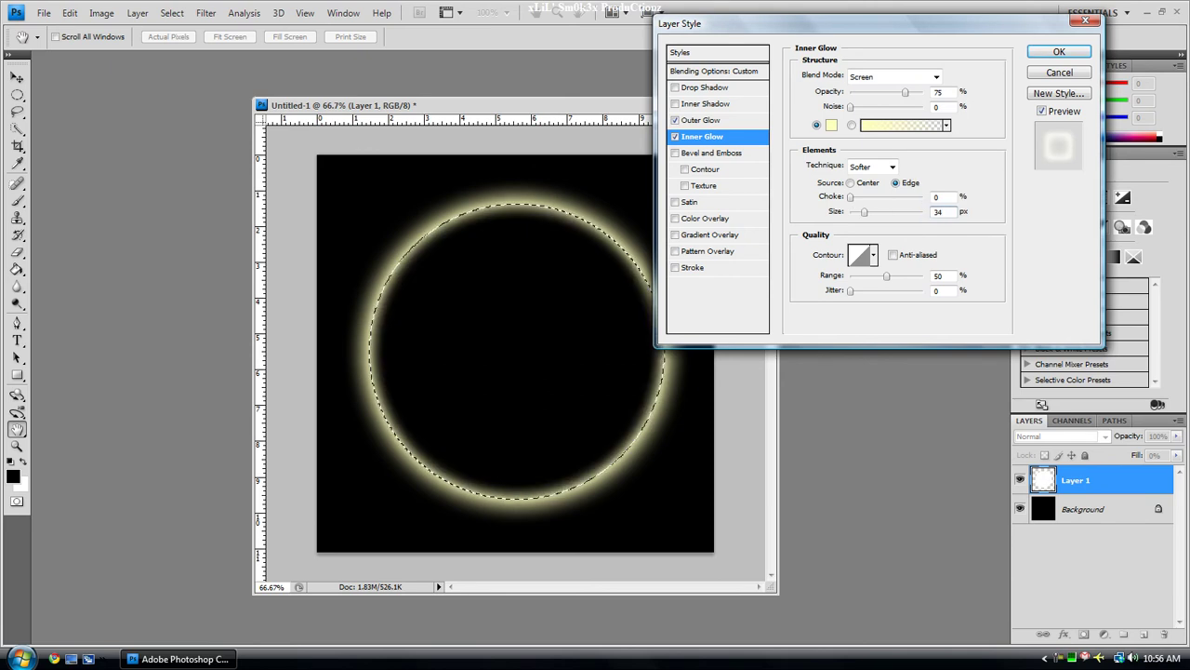
left_click(1059, 52)
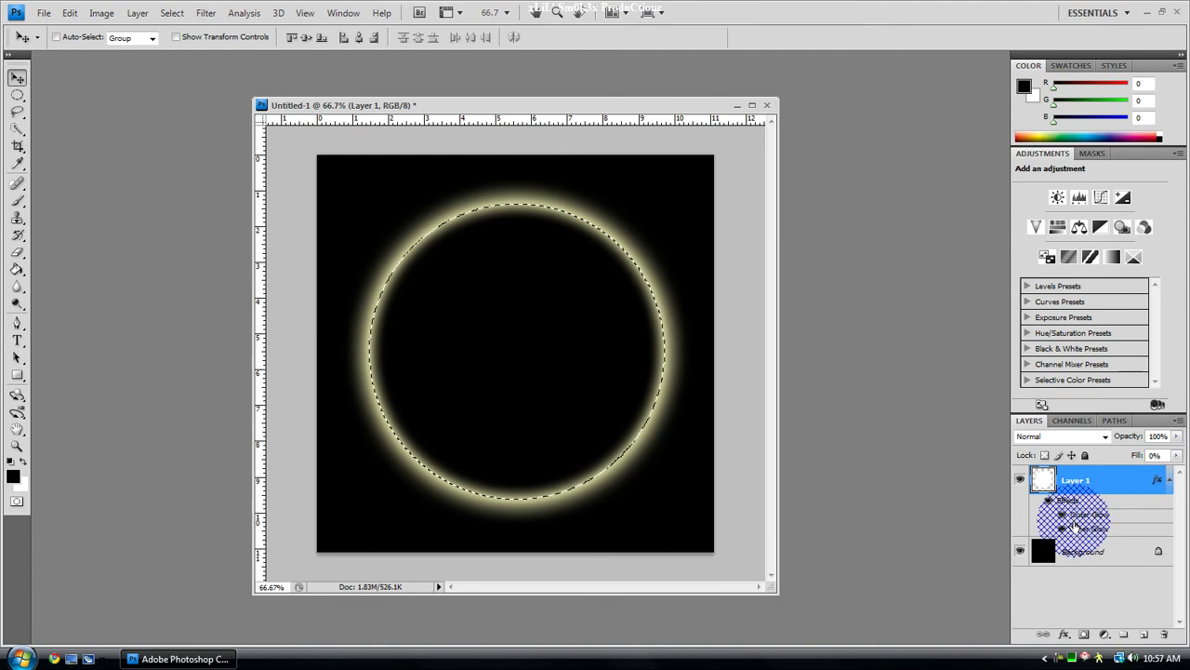
Step: Merge the glowing ring with the Background and convert the result into Layer 0
left_click(1113, 551, "shift")
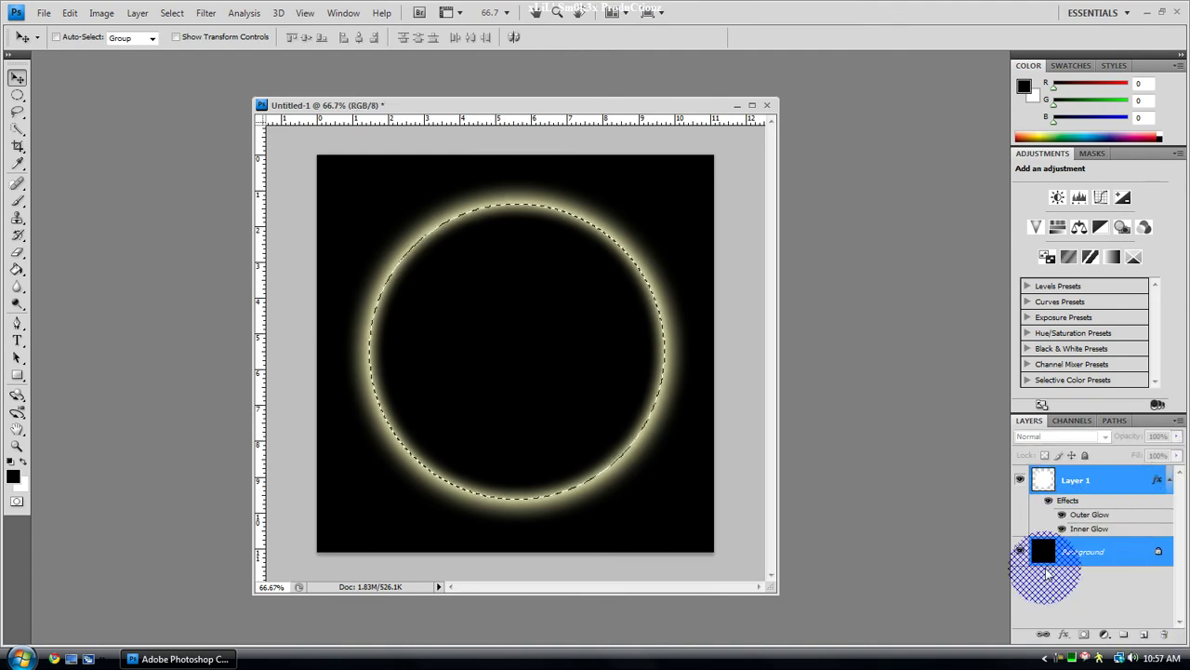
key("ctrl+e")
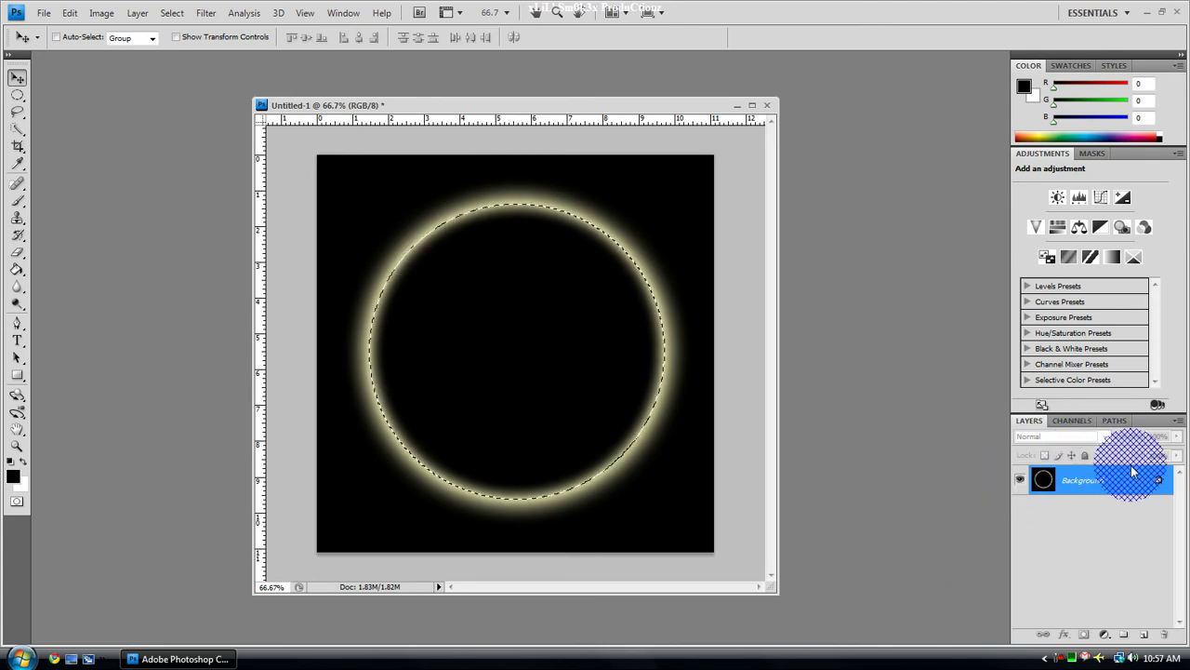
double_click(1156, 487)
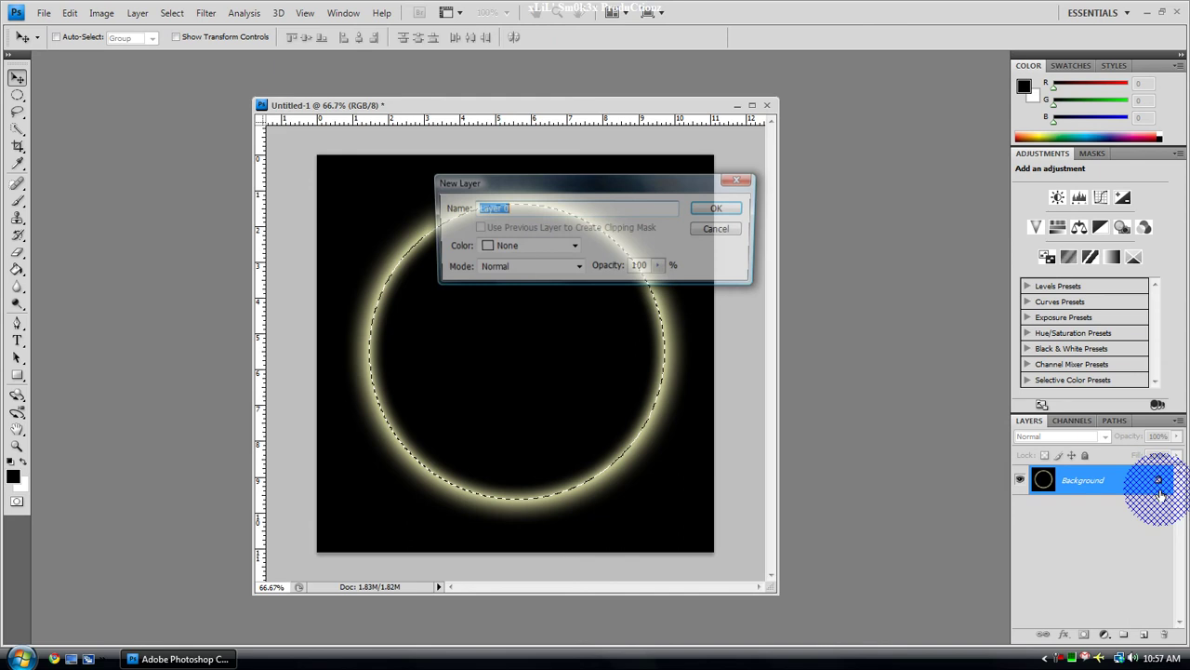
left_click(716, 209)
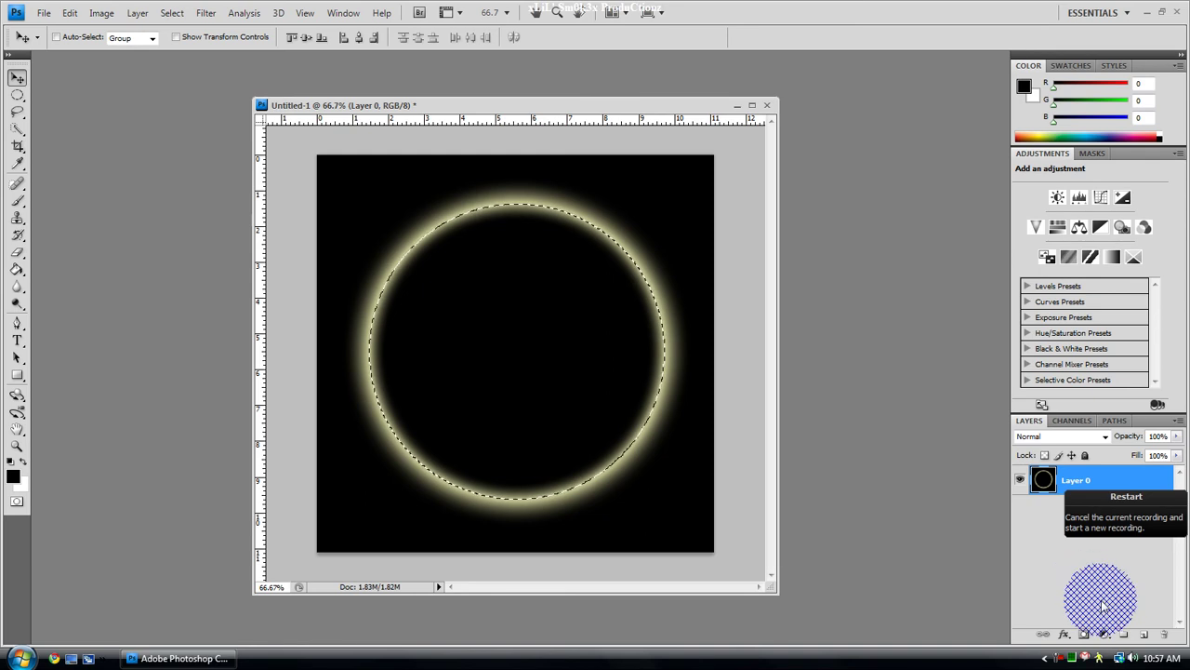
Step: Add a new empty Layer 1 below Layer 0, reselect Layer 0, and deselect
left_click(1145, 636)
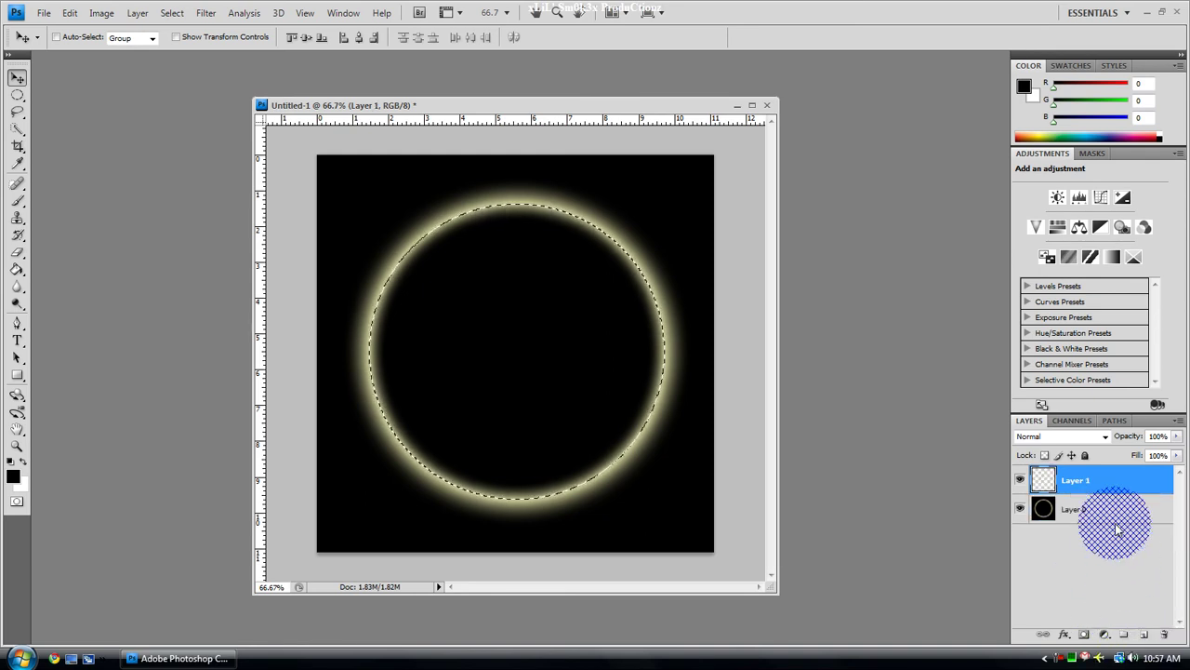
left_click_drag(1089, 491, 1097, 535)
left_click(1077, 483)
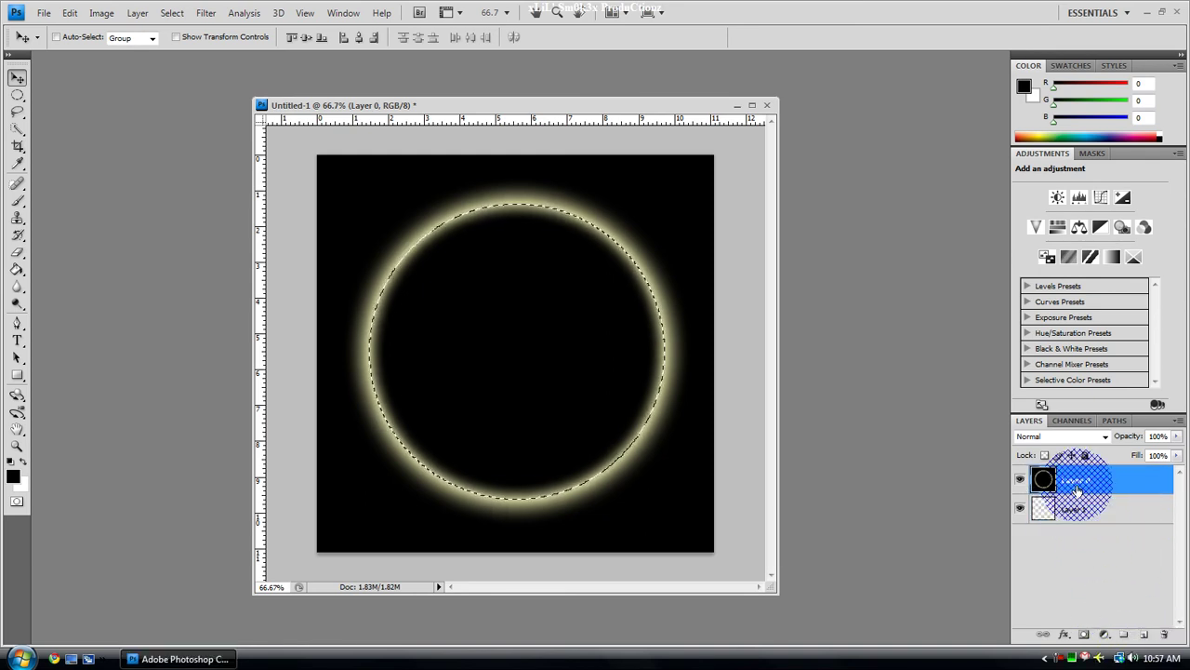
left_click_drag(51, 275, 175, 344)
key("ctrl+d")
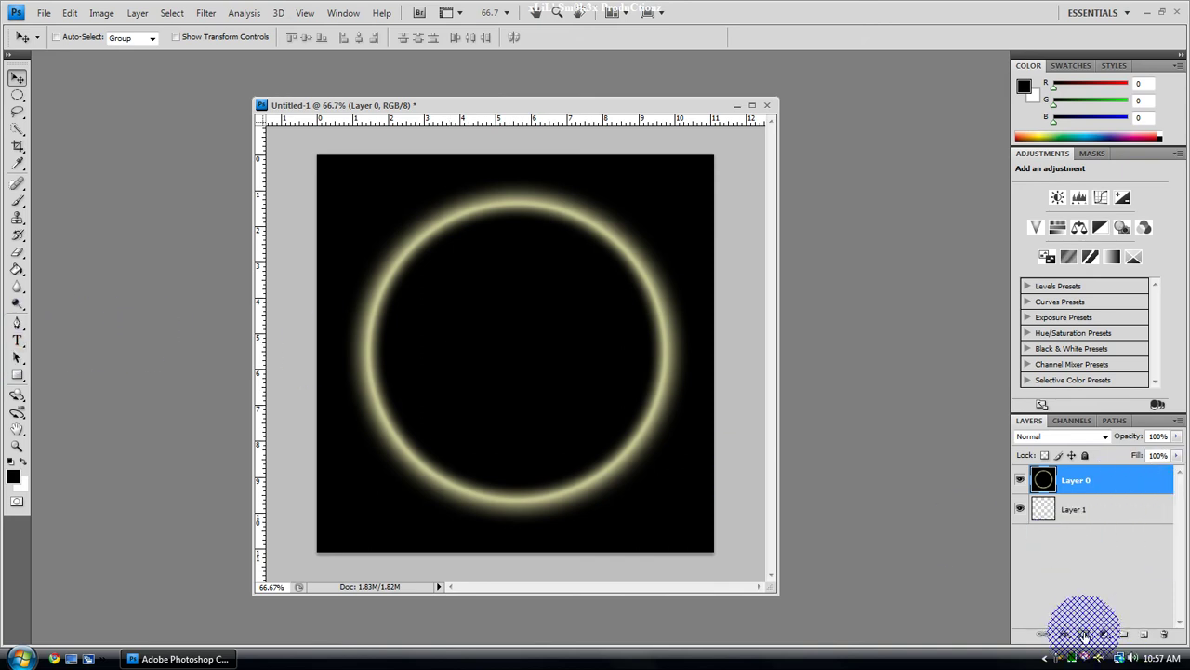
Step: Add a blank white layer mask to Layer 0 and select the Gradient Tool
left_click(1085, 635)
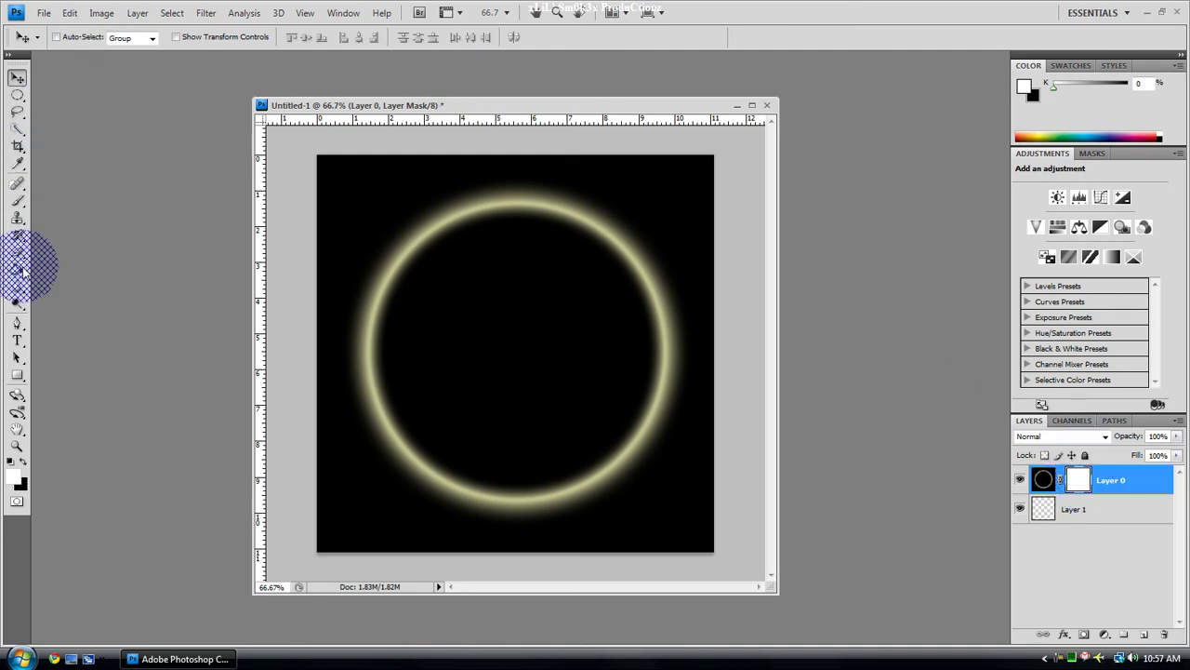
mouse_move(21, 269)
left_mouse_down()
mouse_move(58, 279)
mouse_move(60, 268)
left_mouse_up()
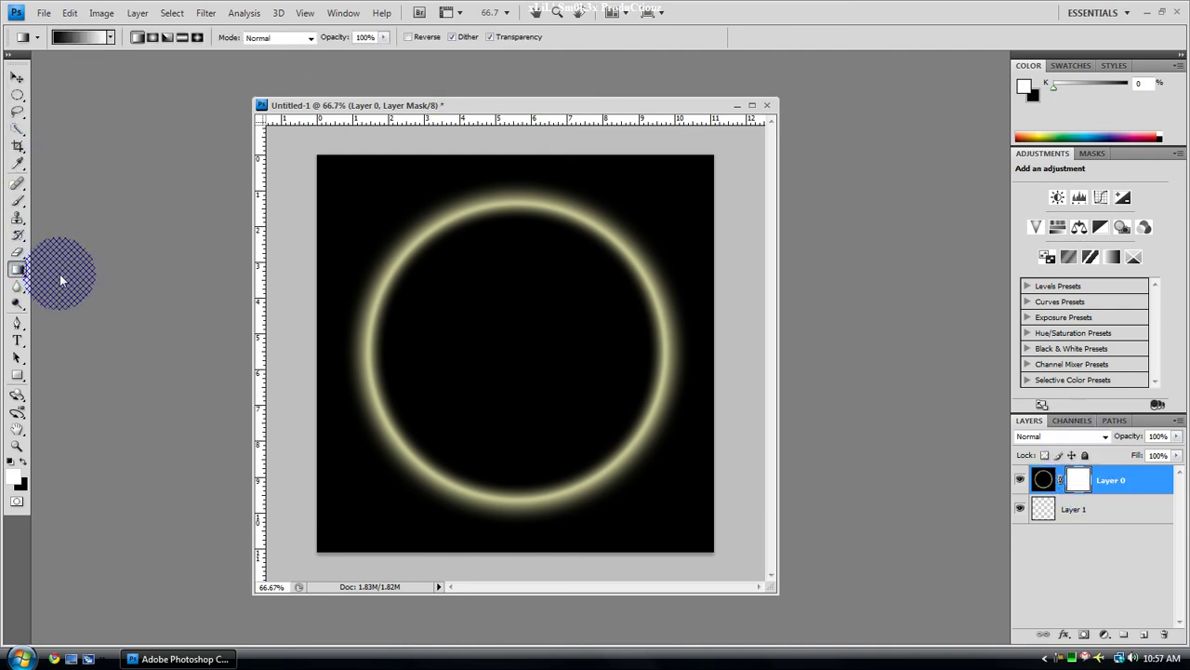
left_click(110, 37)
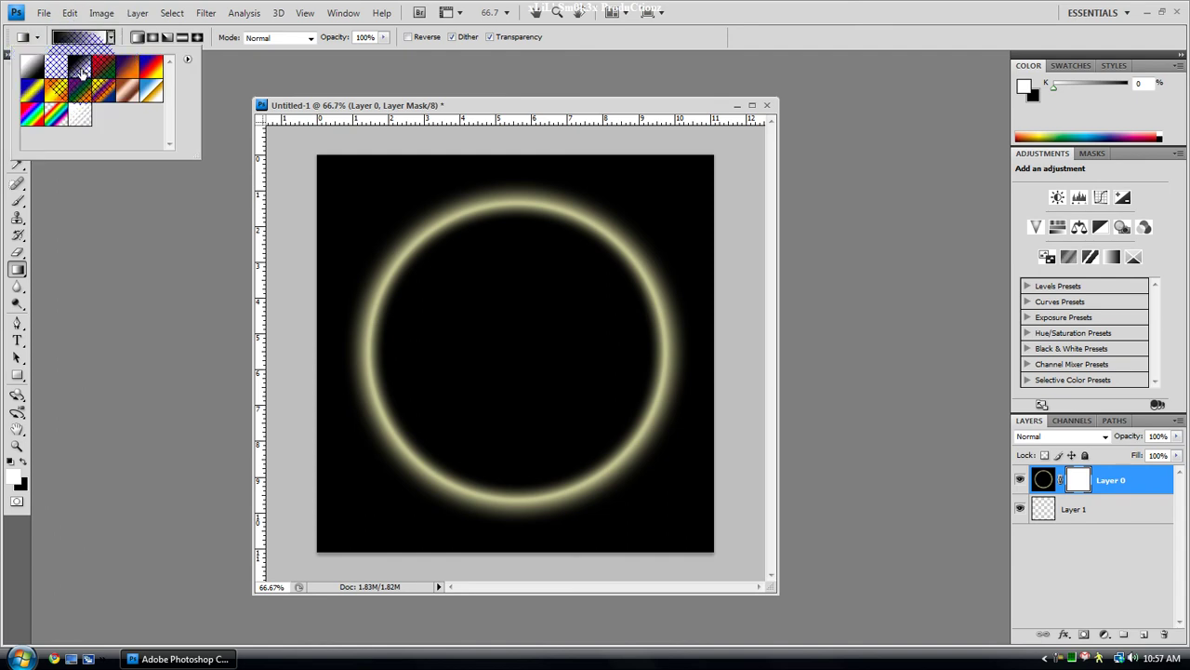
left_click(214, 199)
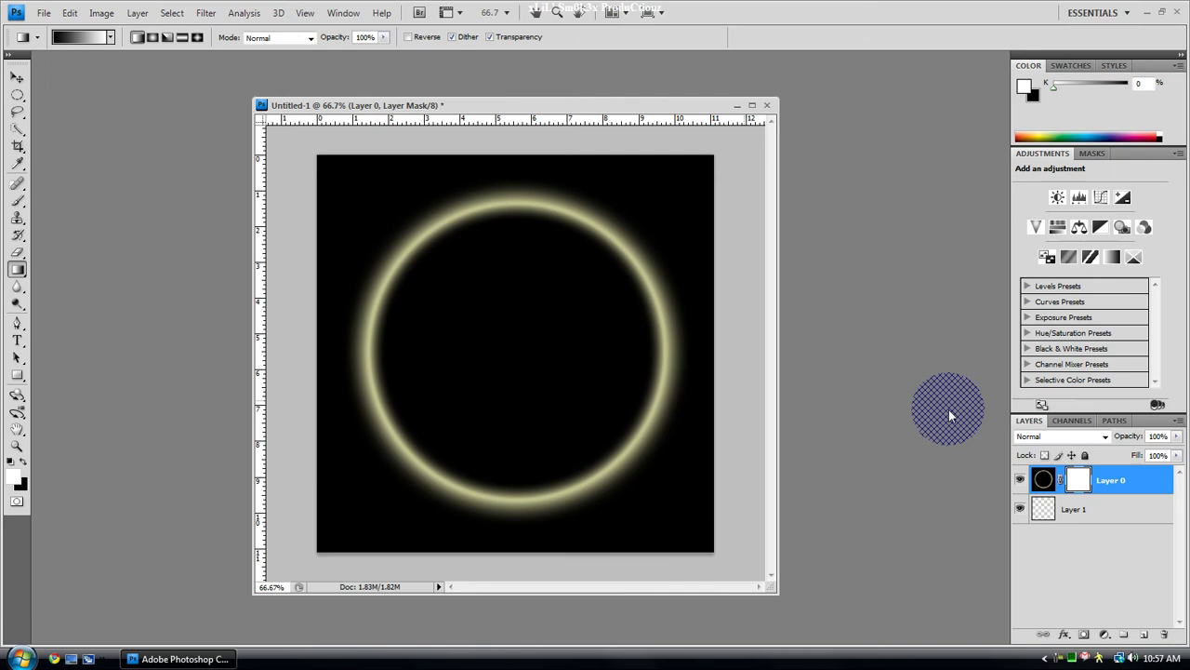
Step: Fill the empty Layer 1 with black using the Paint Bucket
left_click(1076, 507)
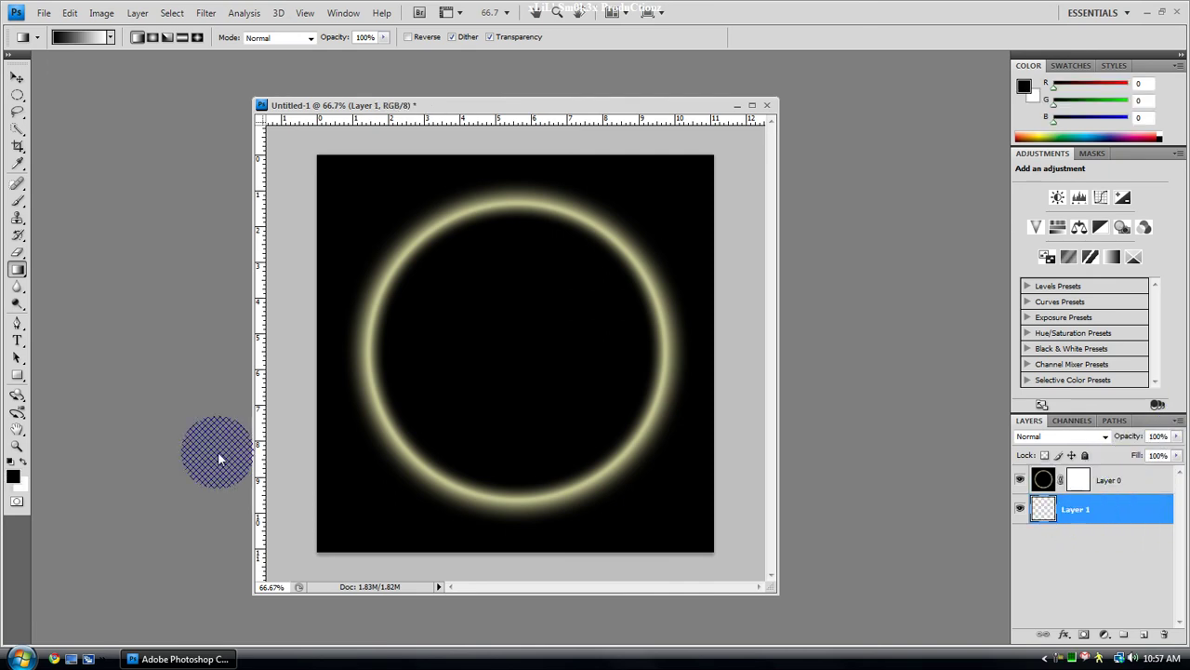
left_click_drag(16, 269, 79, 279)
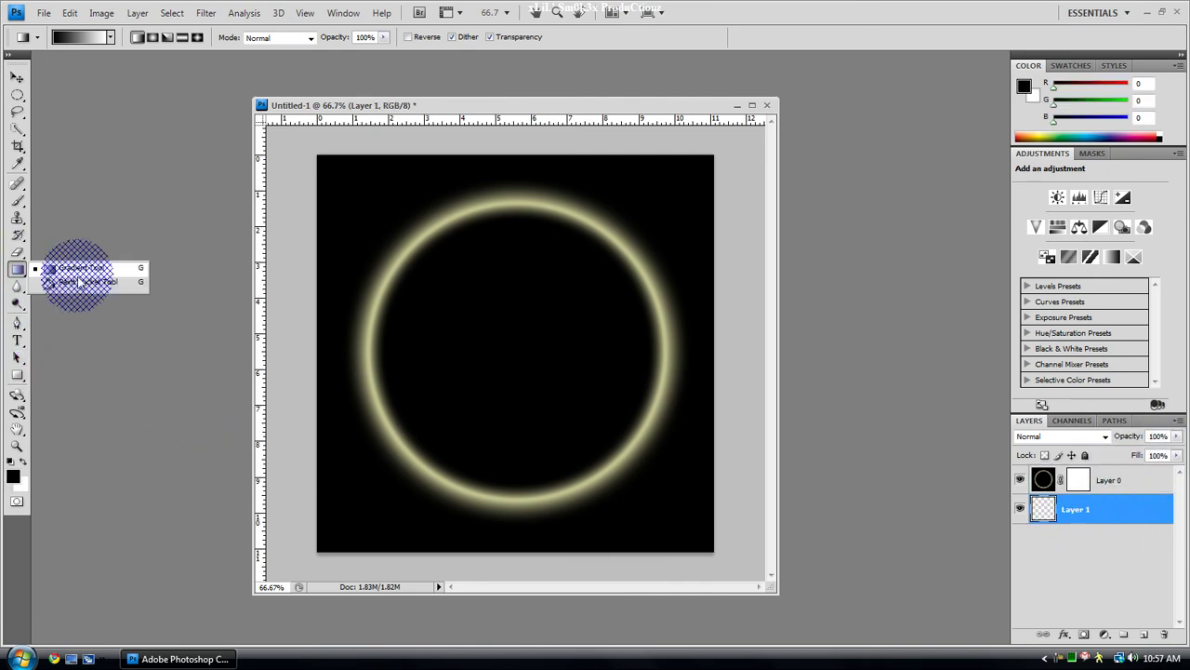
left_click(79, 281)
left_click(332, 224)
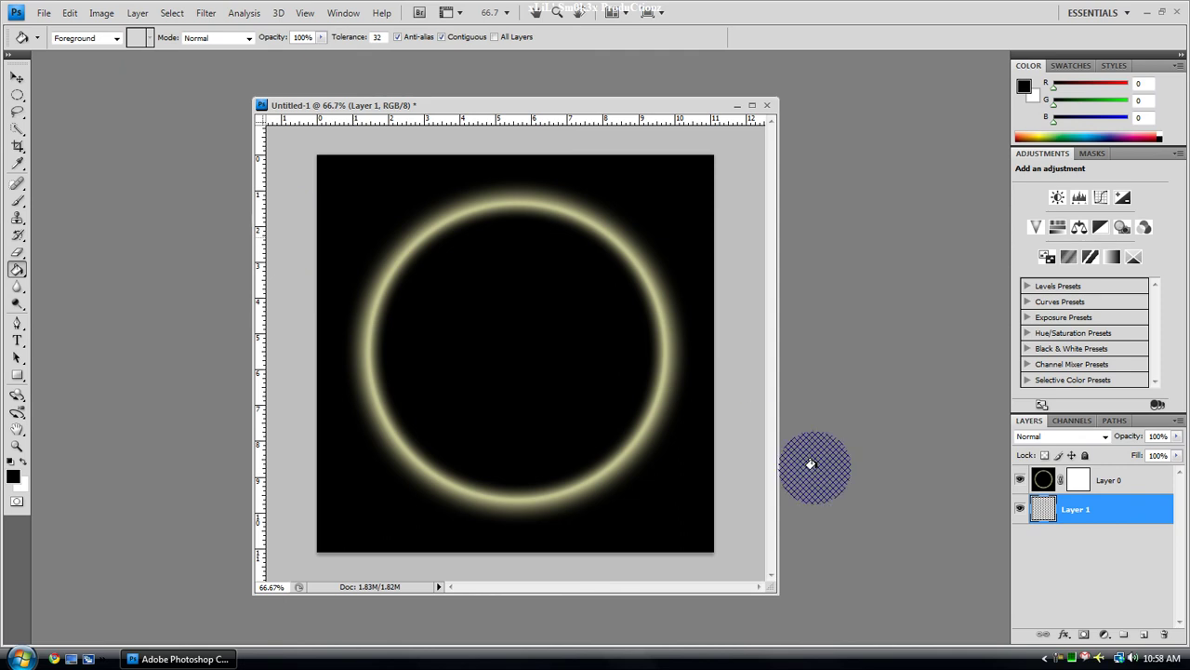
Step: Reselect Layer 0's mask and drag a trial gradient toward the lower right
left_click(1079, 476)
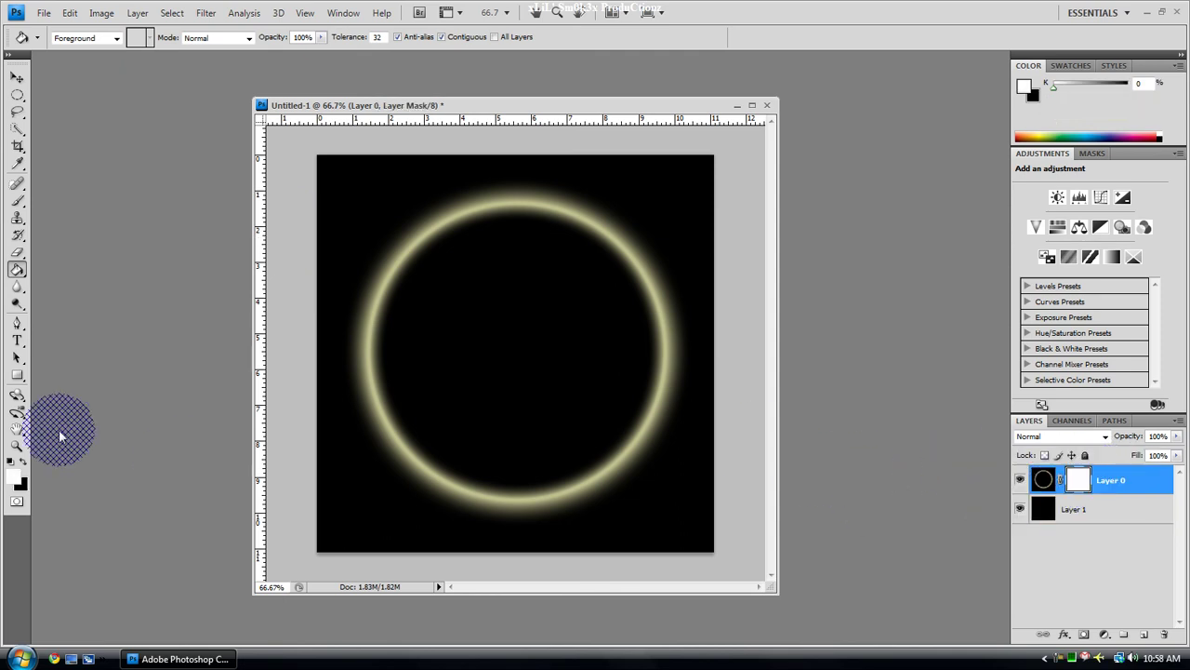
left_click_drag(19, 270, 43, 271)
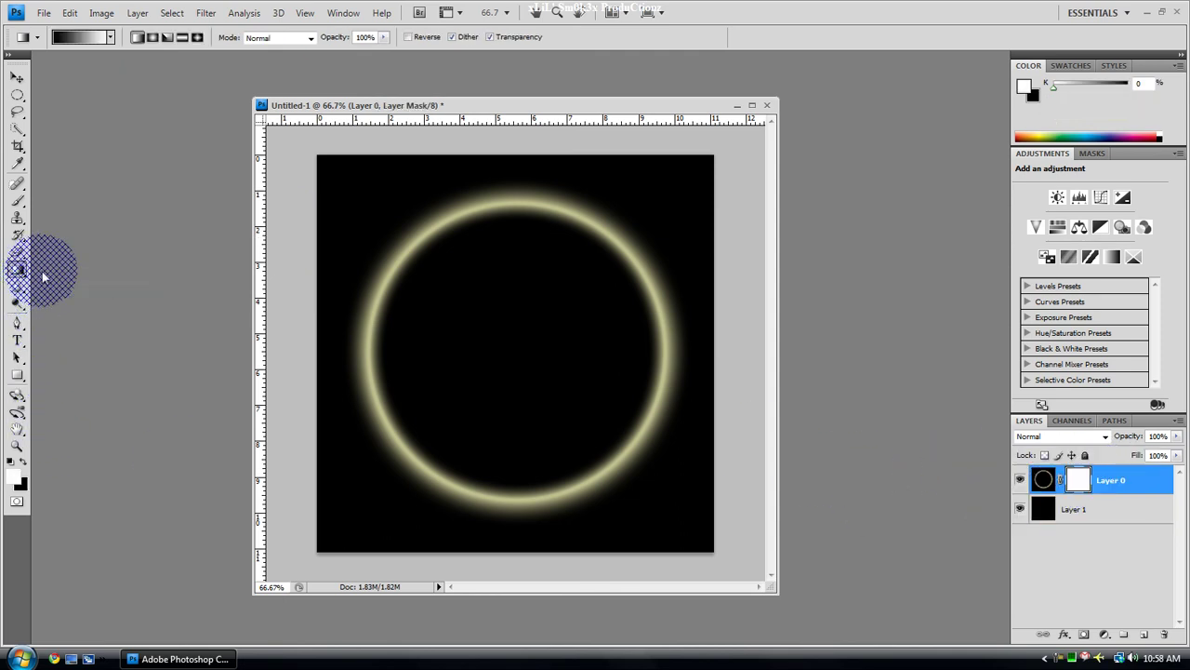
left_click_drag(569, 456, 667, 524)
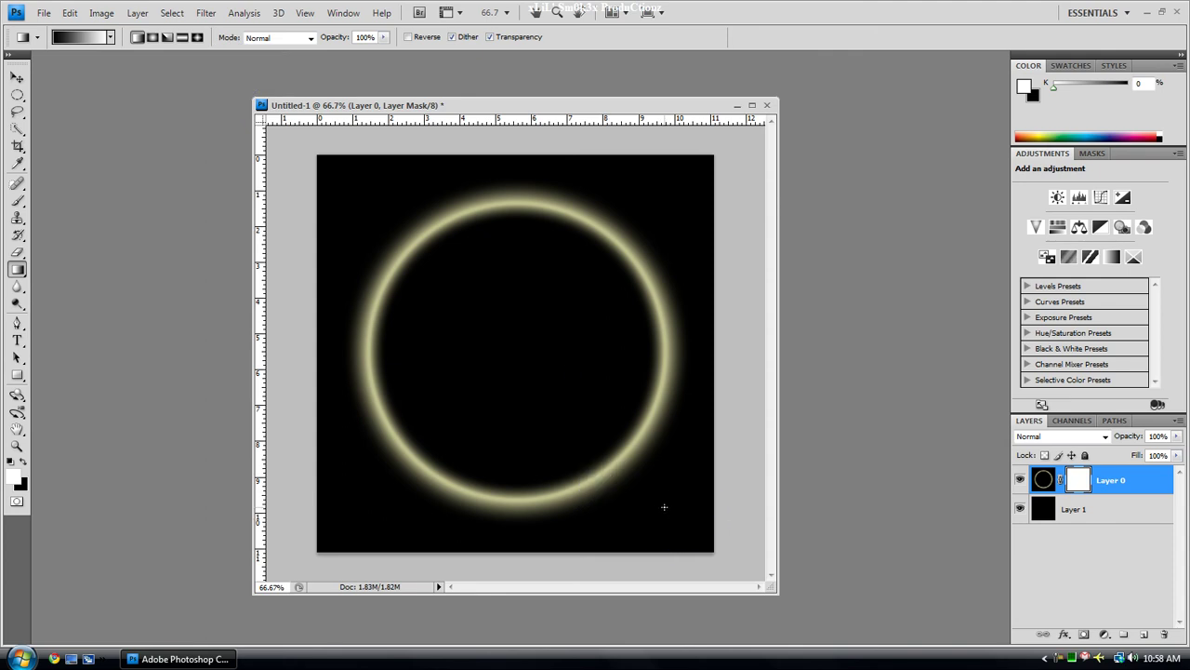
Step: Drag gradients on Layer 0's mask from the lower right toward the ring's centre until its lower-right arc fades
left_click(684, 522)
mouse_move(665, 508)
left_mouse_down()
mouse_move(712, 547)
mouse_move(529, 372)
left_mouse_up()
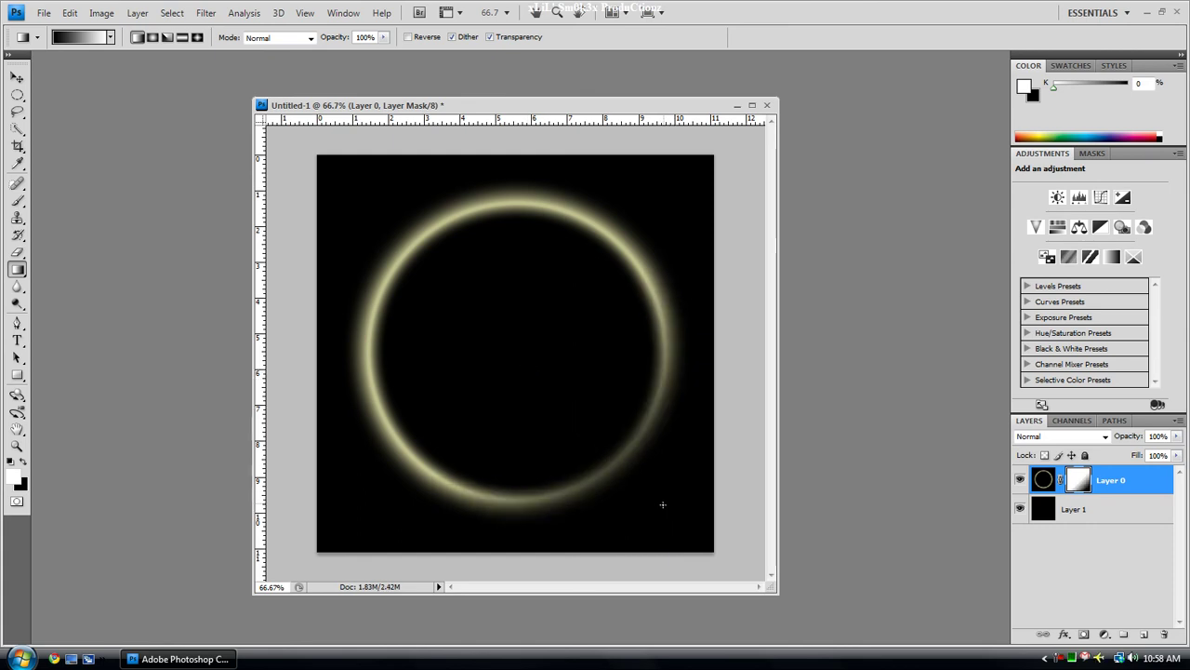
left_click_drag(675, 521, 501, 337)
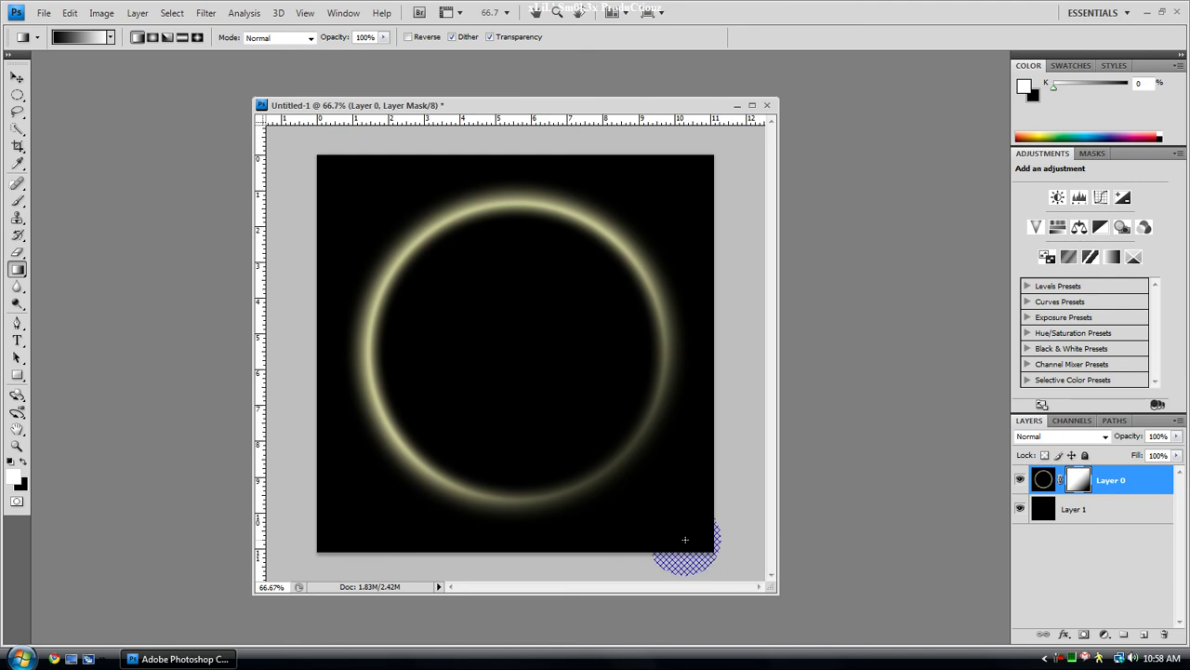
left_click_drag(657, 500, 521, 354)
left_click_drag(646, 488, 458, 308)
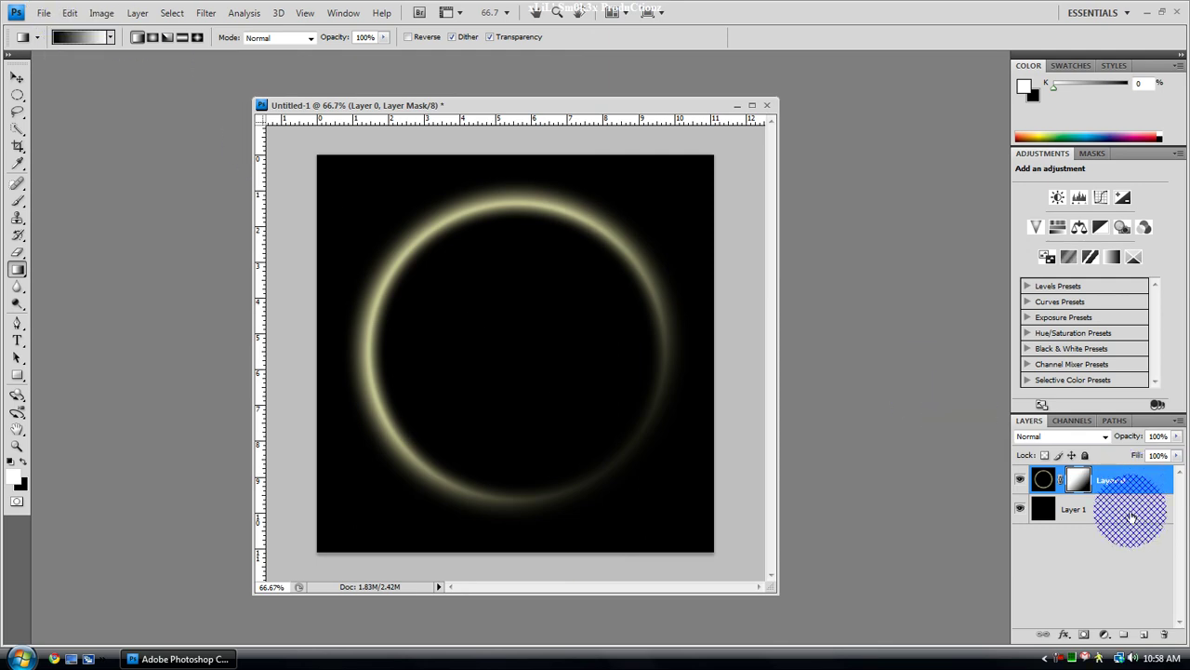
Step: Merge the faded ring with the black Layer 1 into a single layer
left_click(1132, 516, "shift")
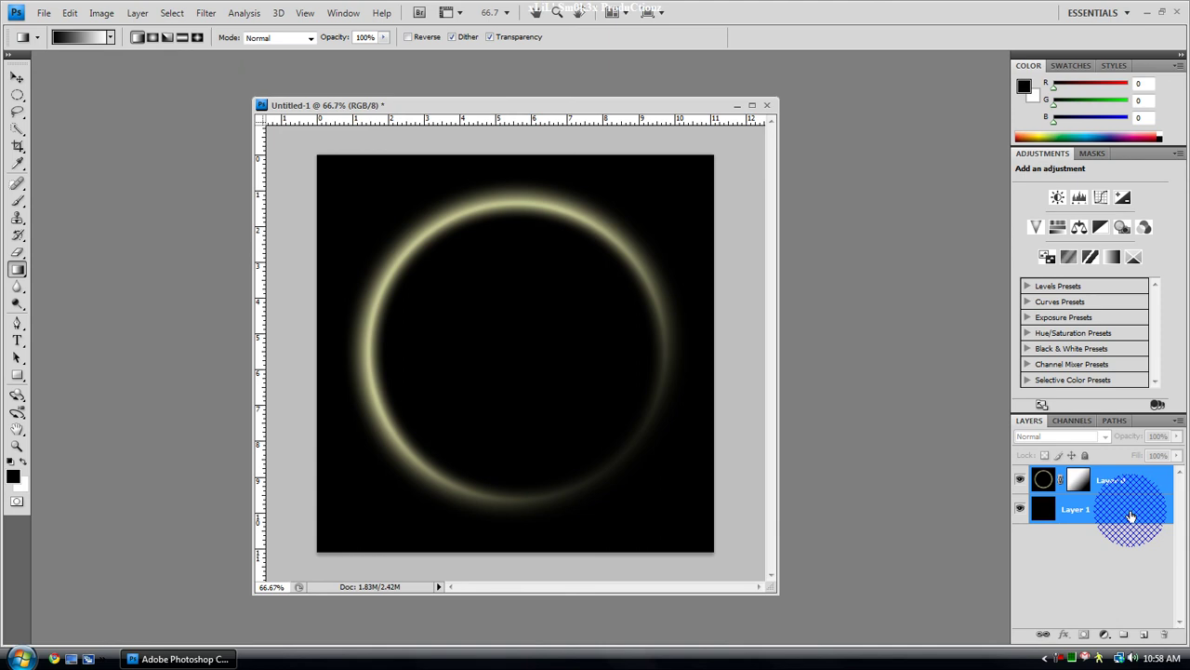
key("ctrl+e")
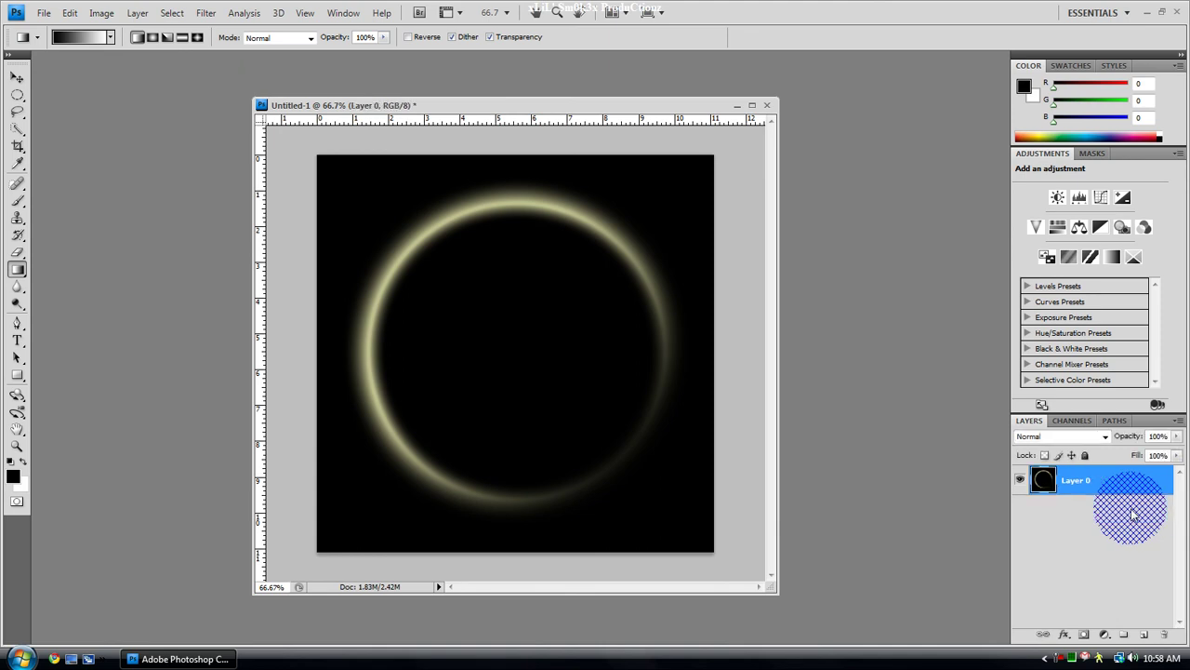
left_click(104, 13)
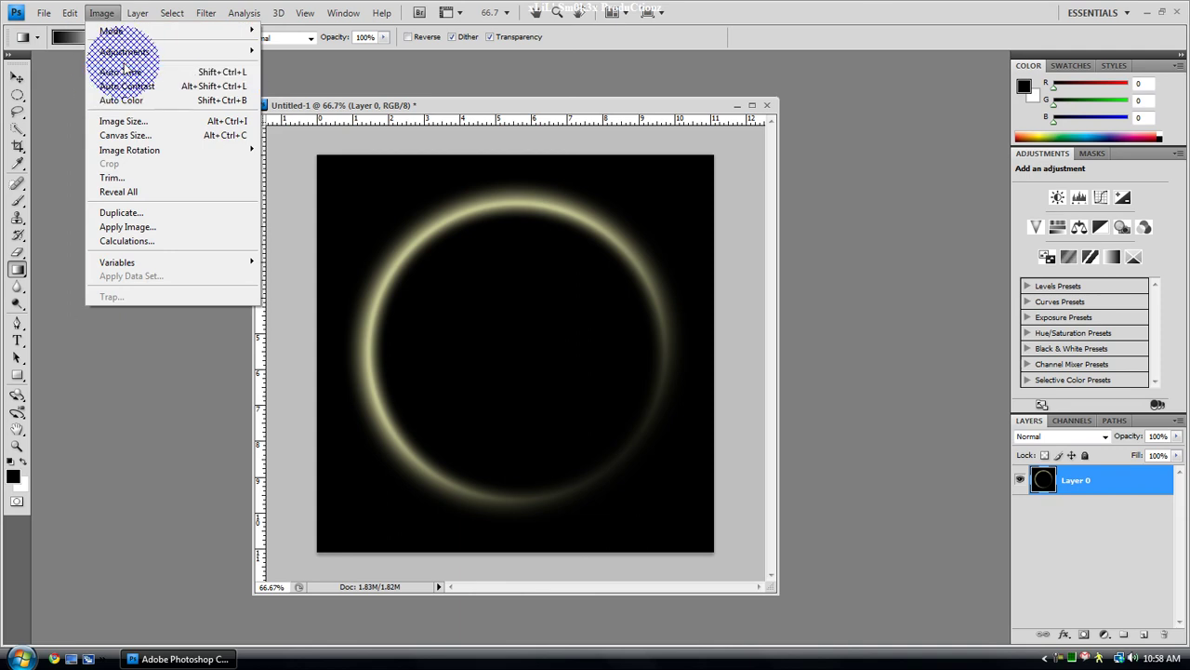
mouse_move(162, 53)
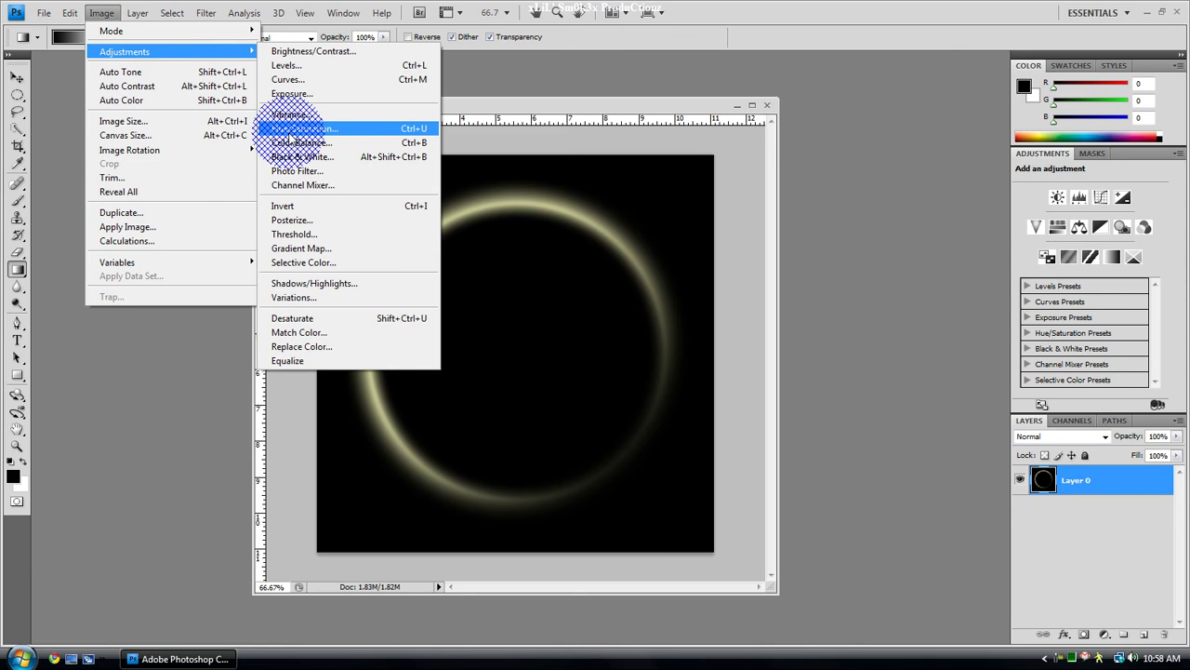
left_click(449, 256)
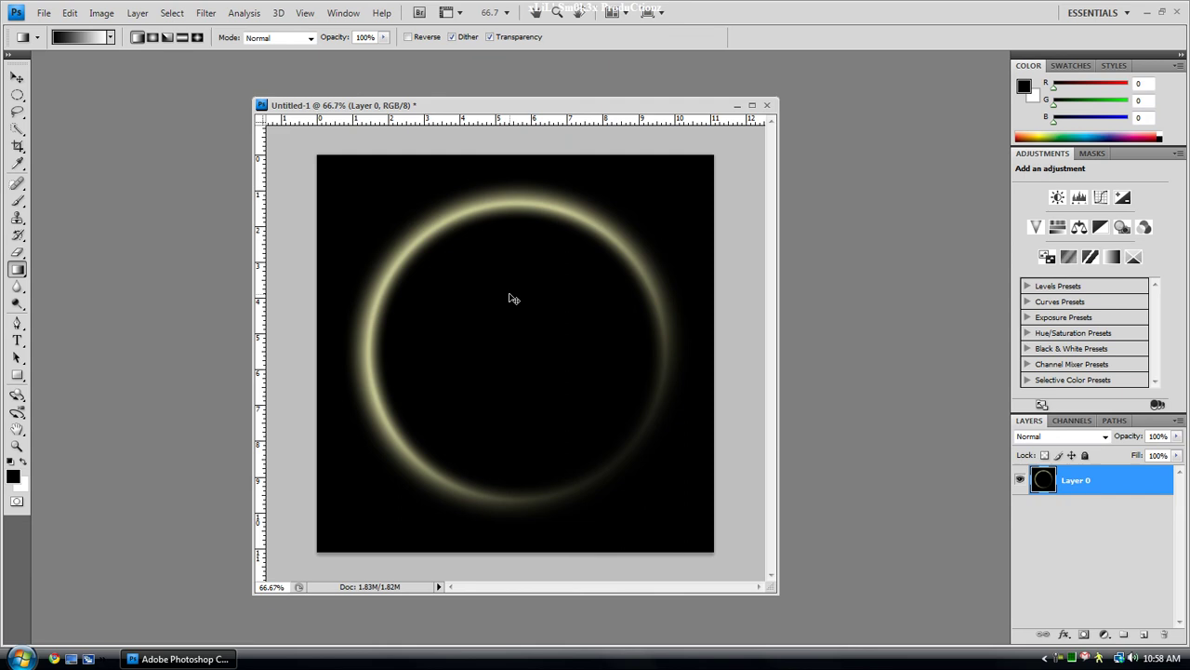
Step: Apply Hue/Saturation with Hue +180 and Saturation +100 to turn the ring vivid blue
key("ctrl+u")
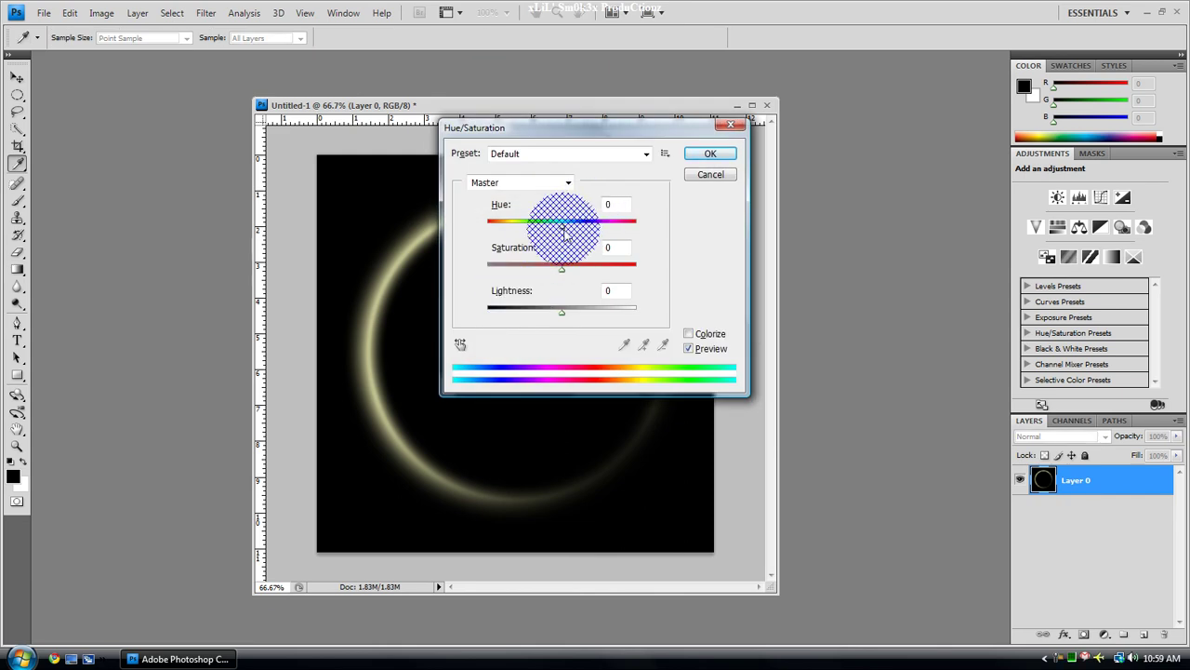
left_click_drag(563, 223, 629, 231)
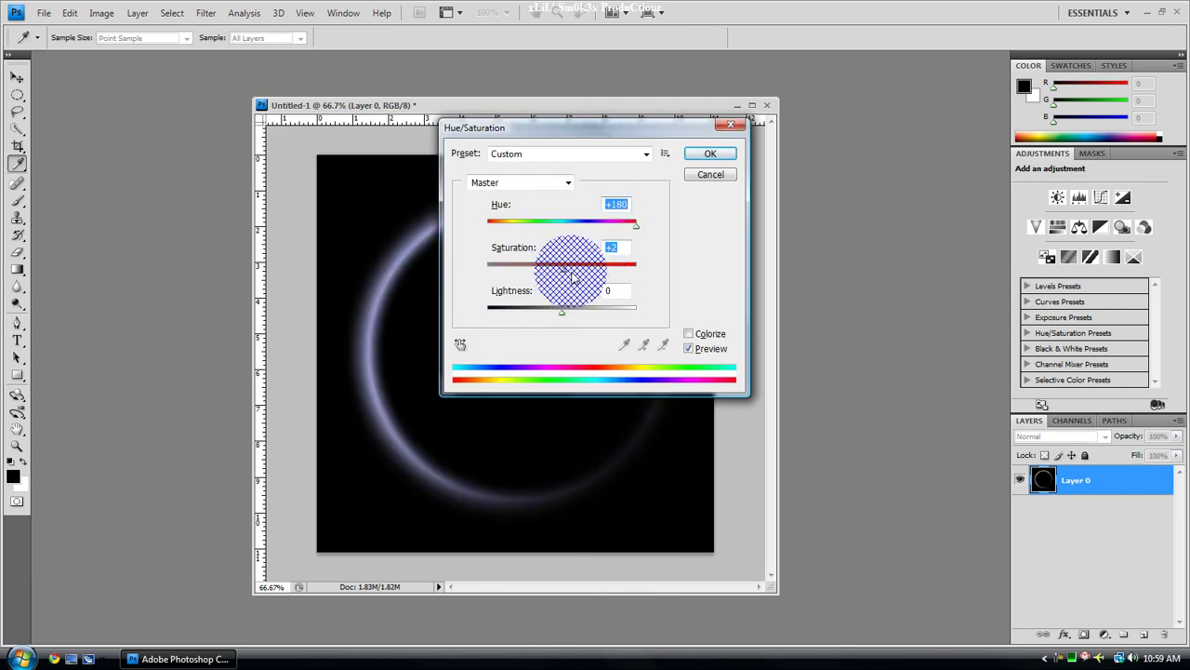
left_click_drag(563, 269, 641, 268)
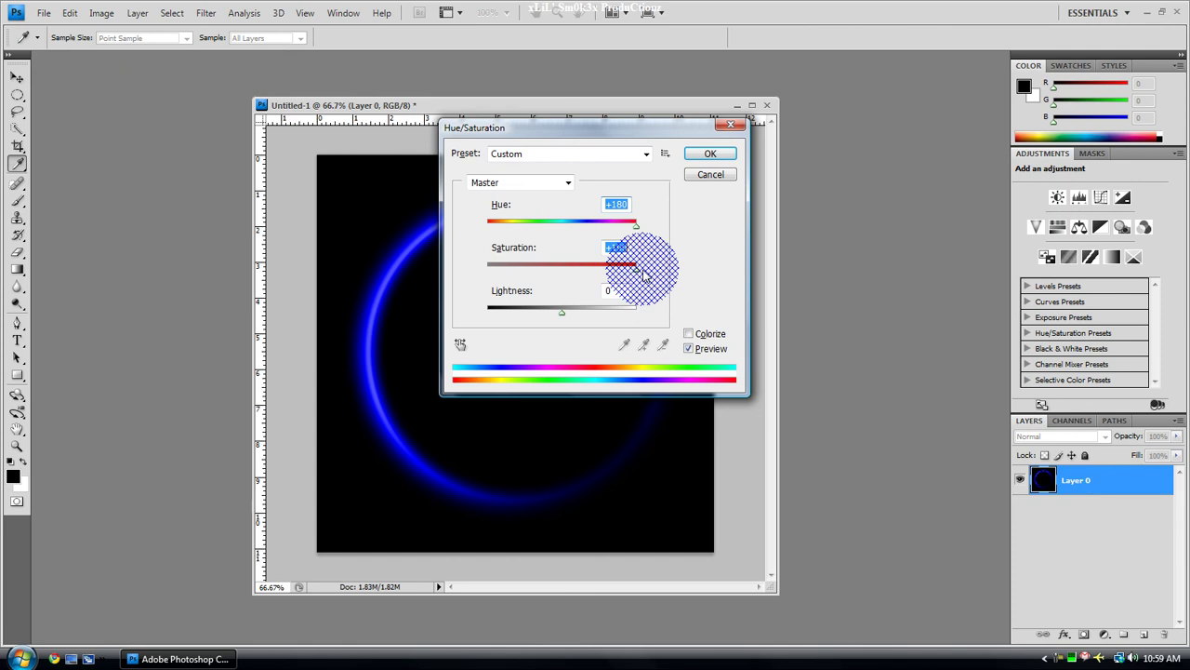
left_click_drag(590, 132, 705, 244)
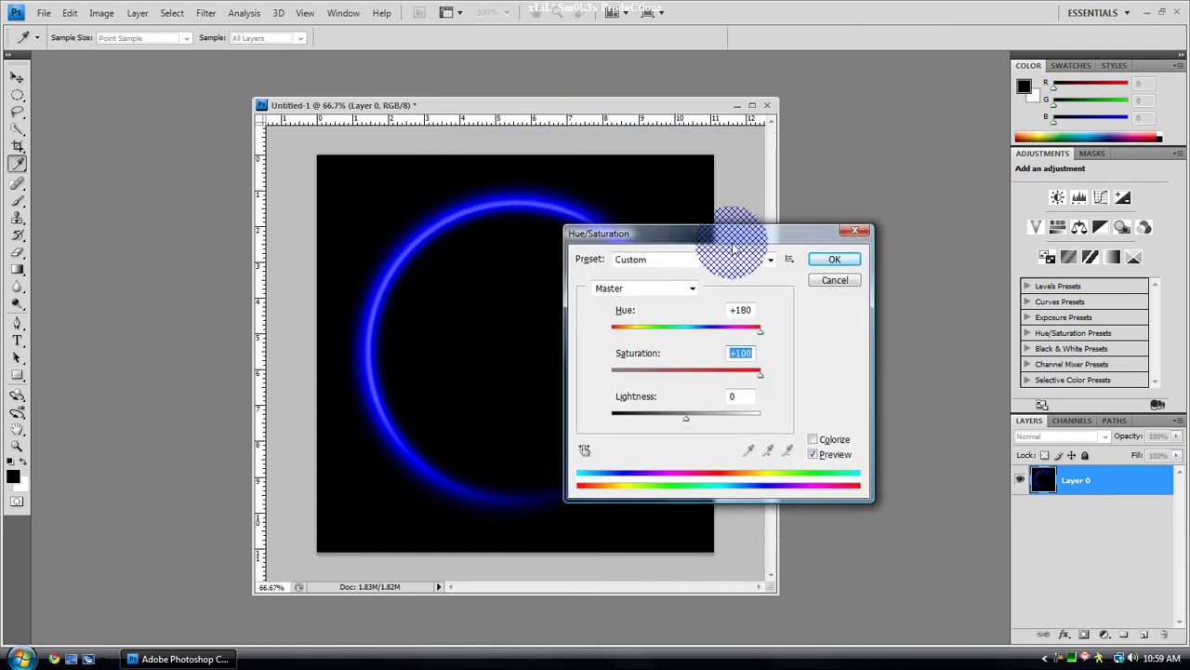
left_click(833, 261)
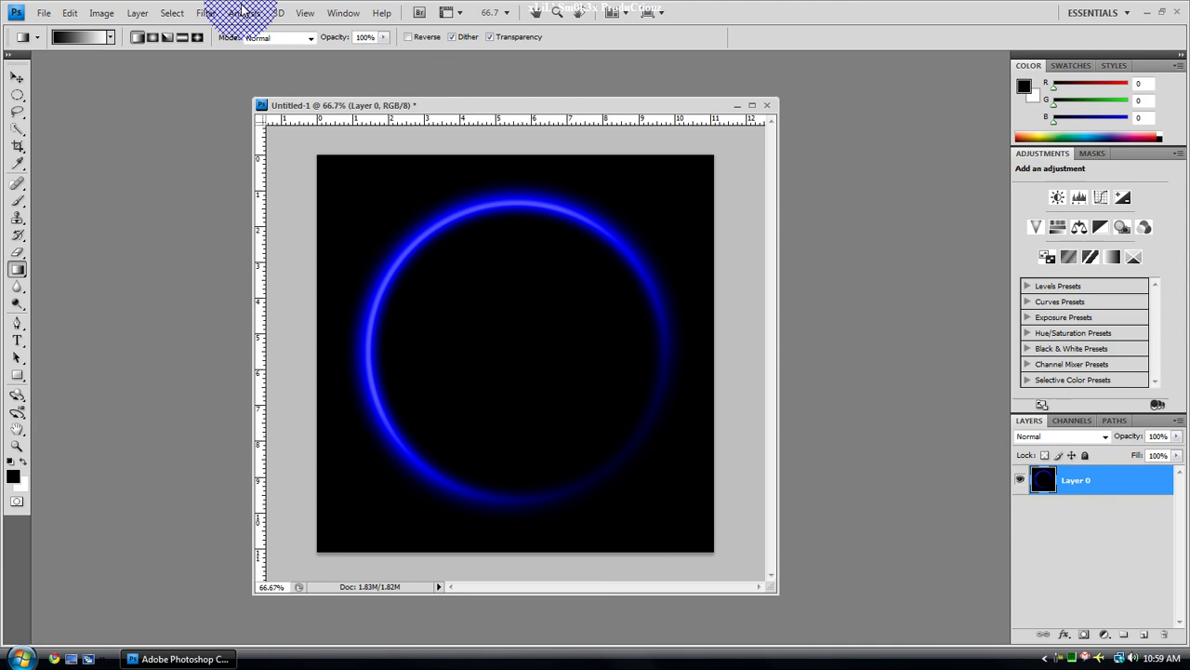
Step: Render a 50-300mm Zoom lens flare at 100% brightness on the ring's upper-left rim
left_click(210, 14)
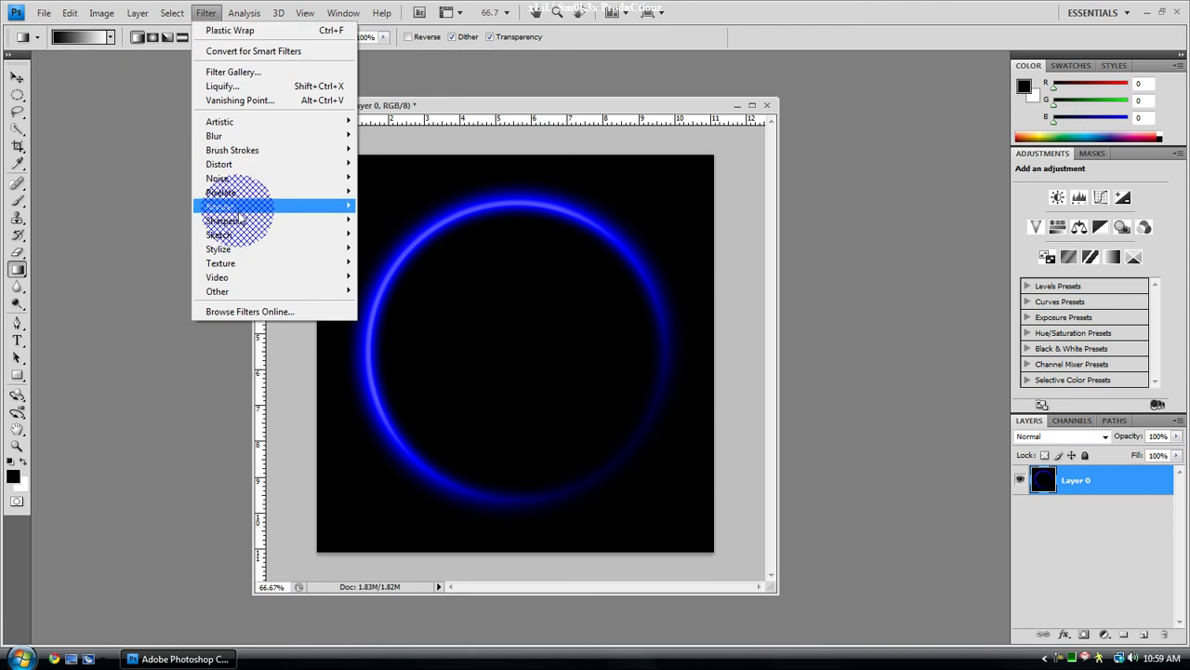
mouse_move(306, 210)
left_click(435, 251)
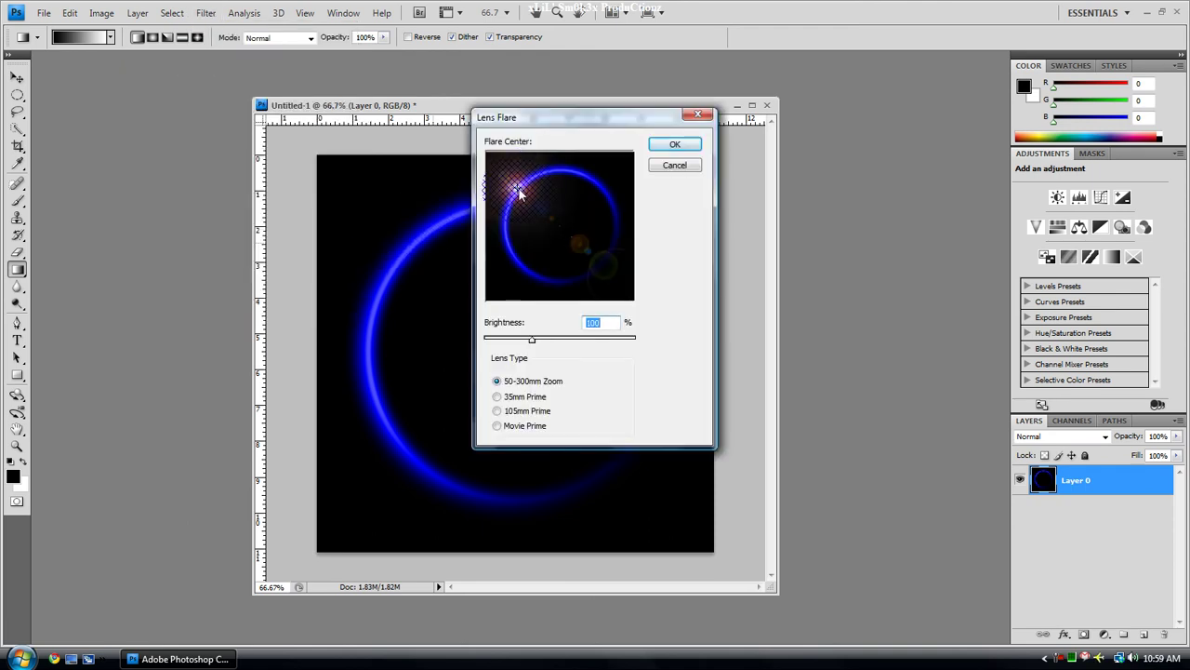
left_click(520, 191)
left_click(678, 146)
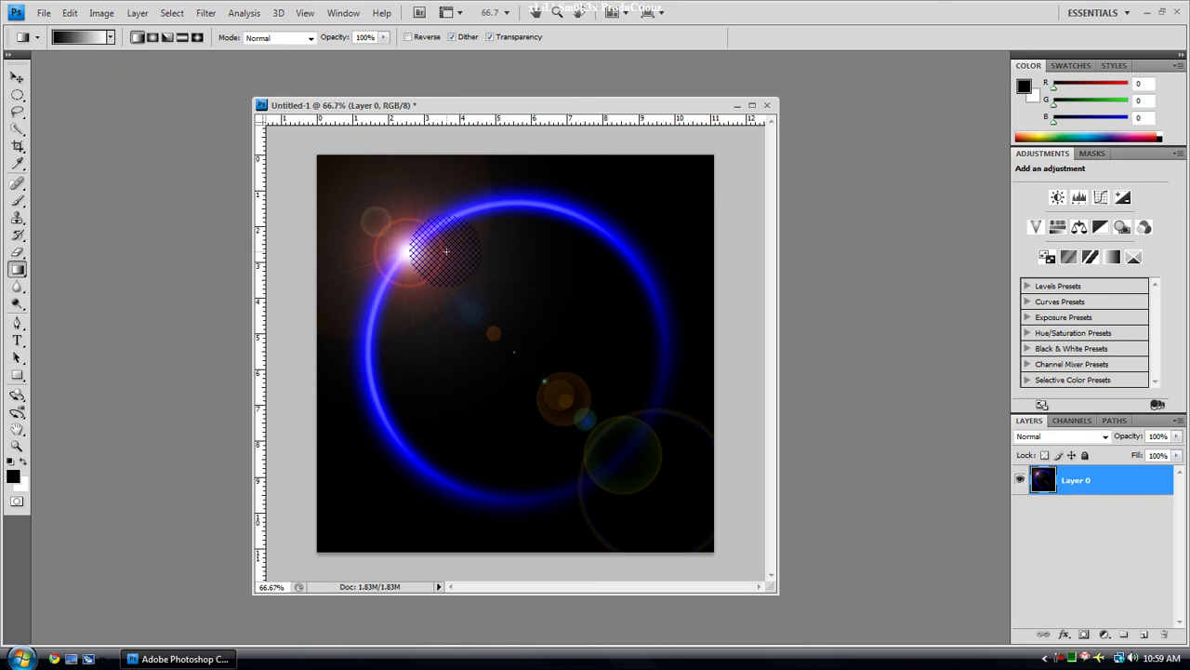
Step: Apply a Hue/Saturation shift of Hue +14 to turn the ring and flare violet-purple
left_click(93, 13)
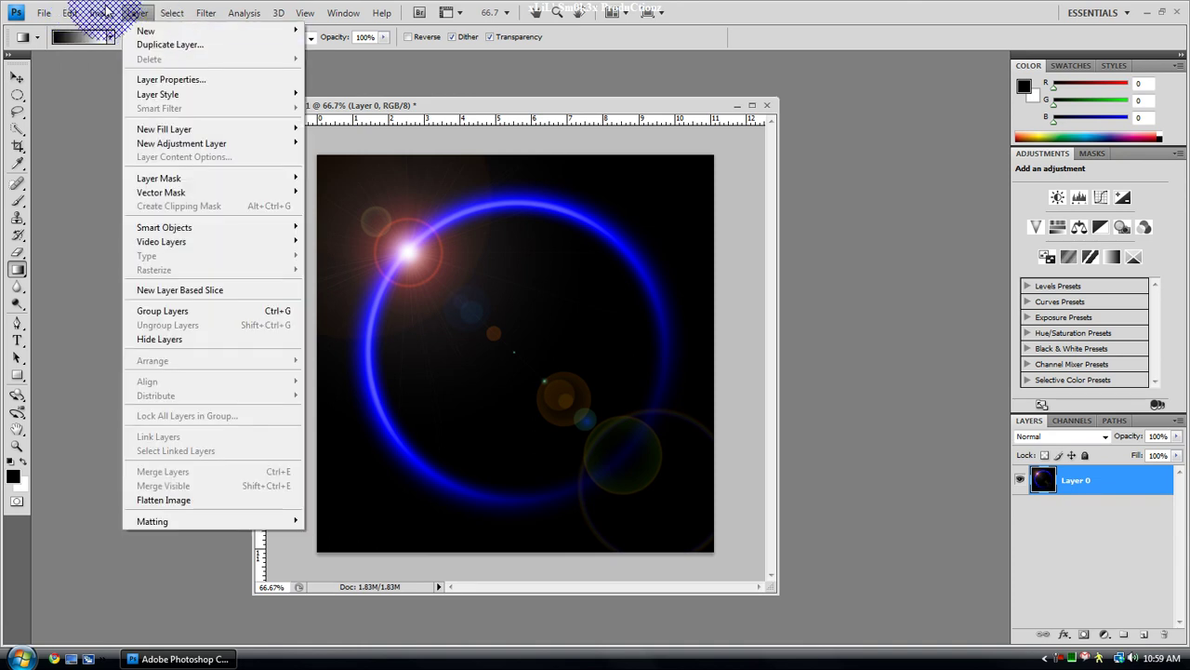
mouse_move(121, 52)
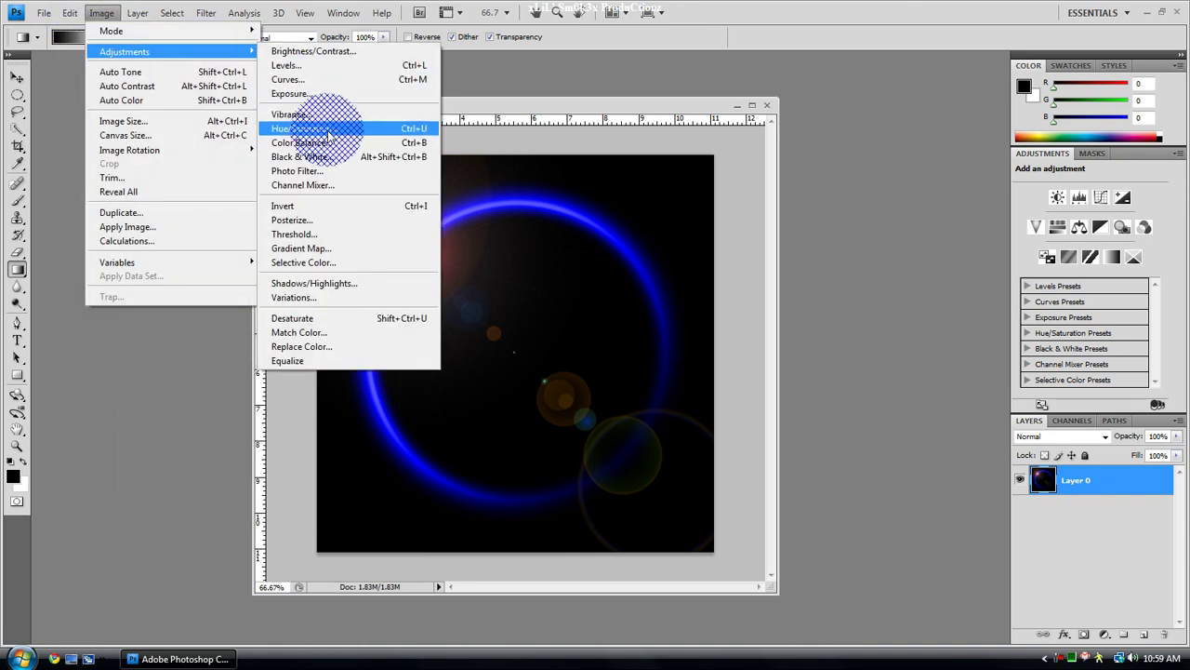
left_click(325, 121)
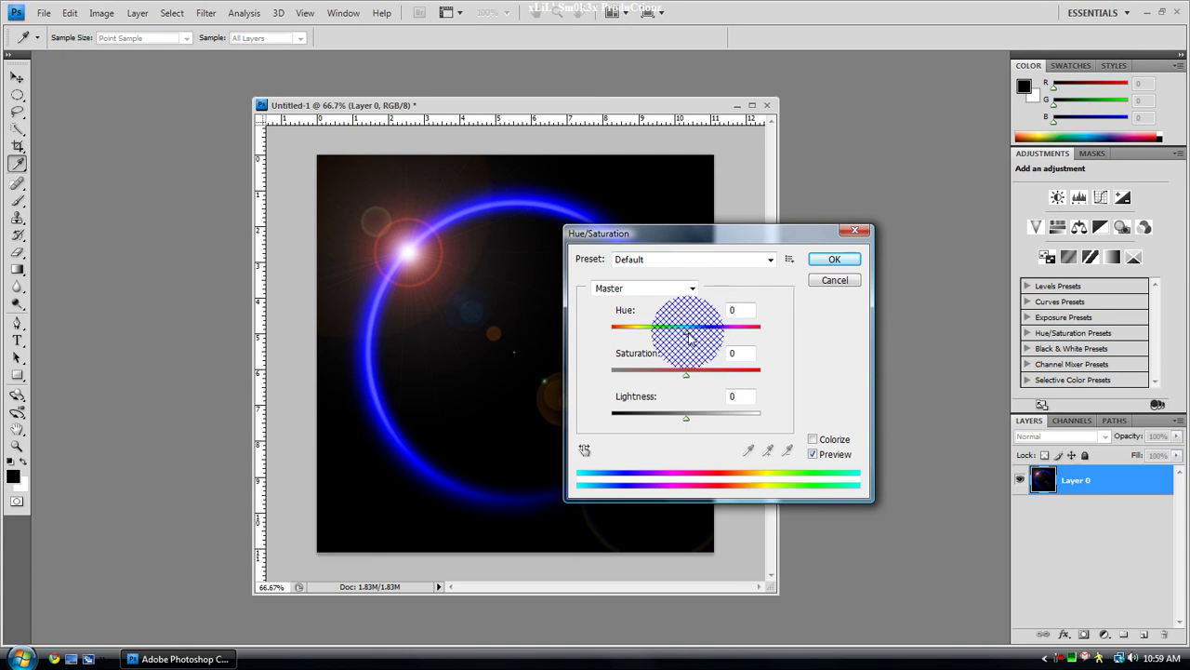
left_click_drag(688, 335, 606, 345)
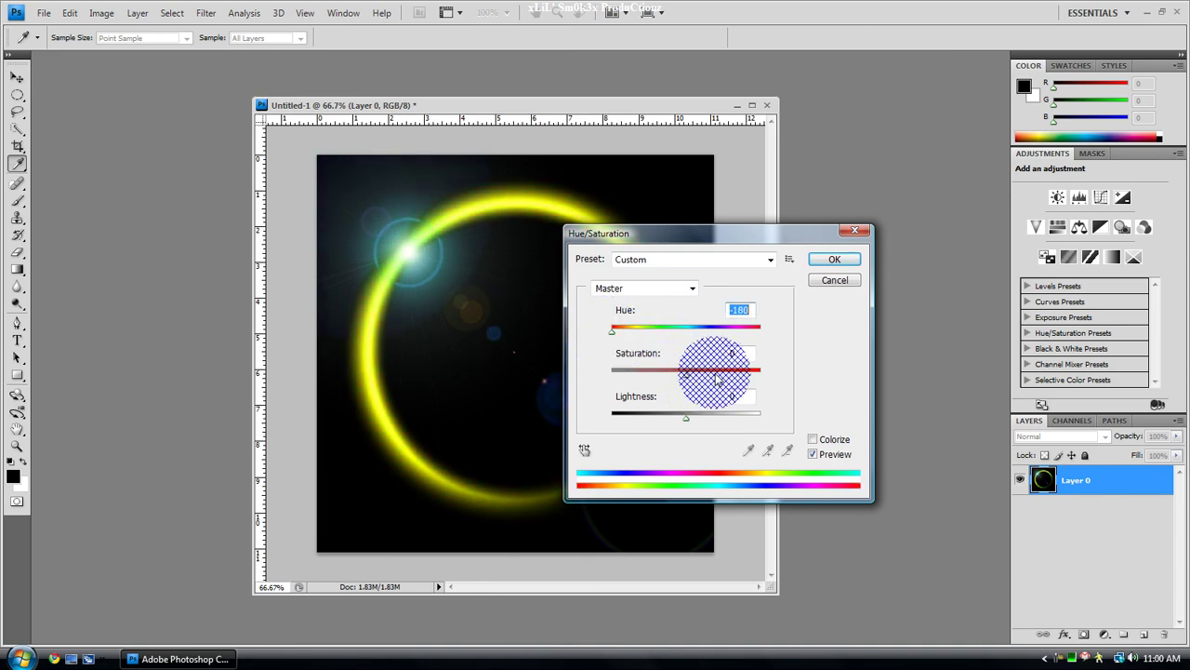
mouse_move(685, 374)
left_mouse_down()
mouse_move(760, 376)
mouse_move(617, 372)
mouse_move(723, 382)
mouse_move(680, 383)
left_mouse_up()
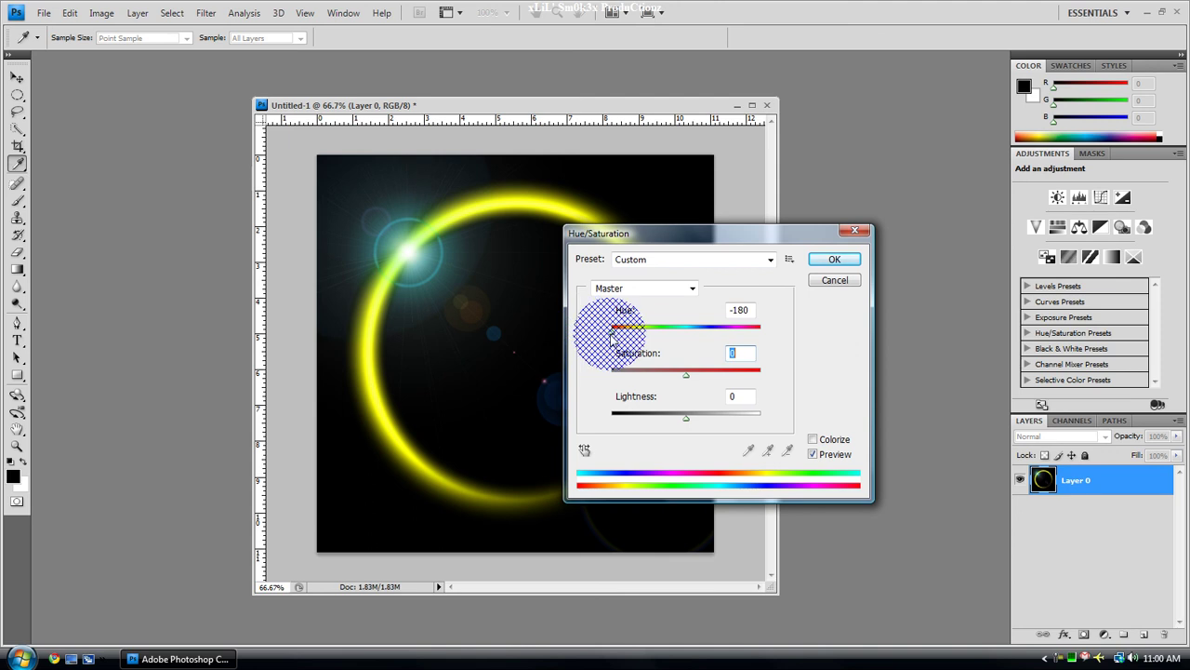
left_click_drag(614, 333, 696, 345)
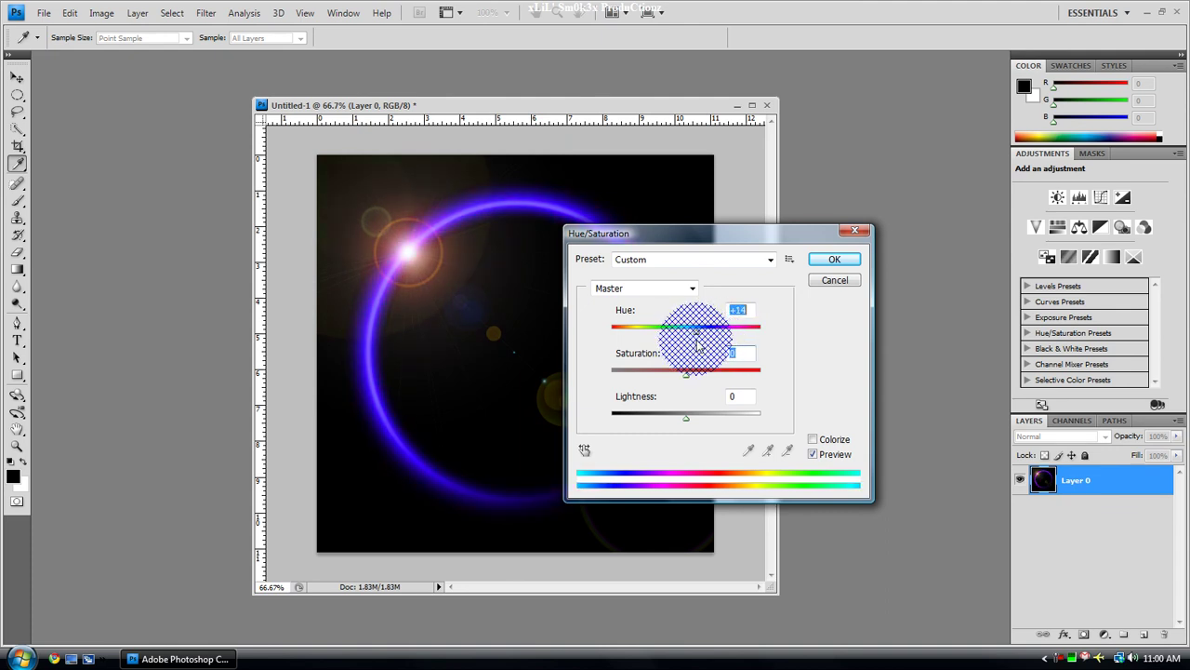
left_click(834, 261)
key("g")
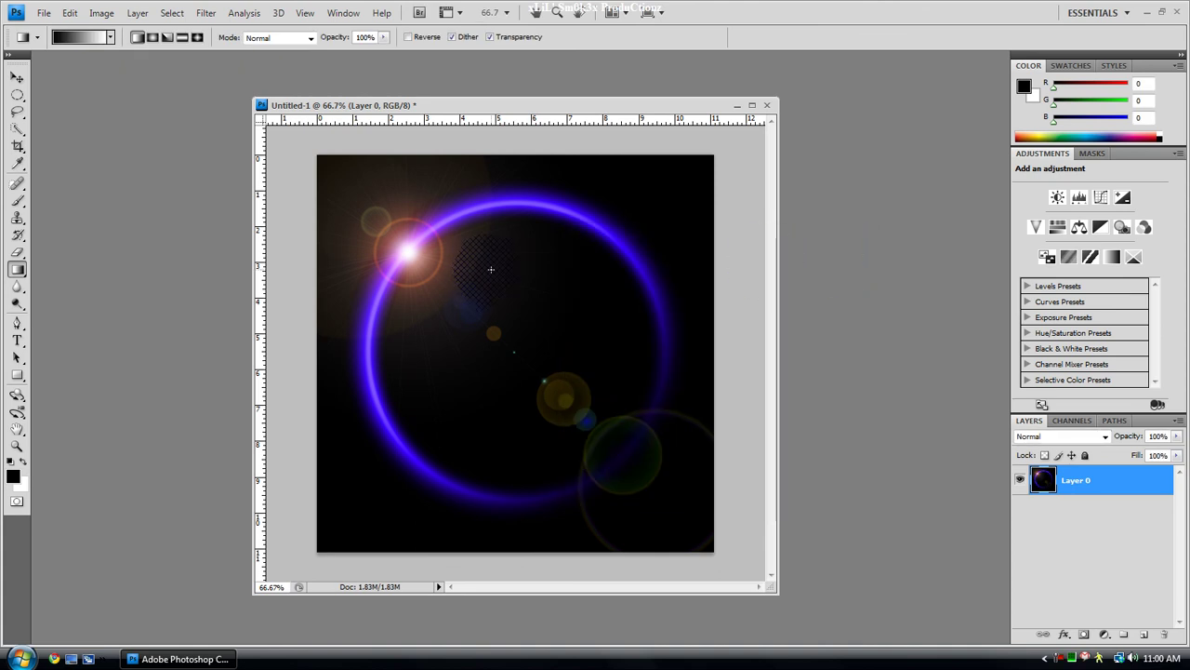
left_click(205, 12)
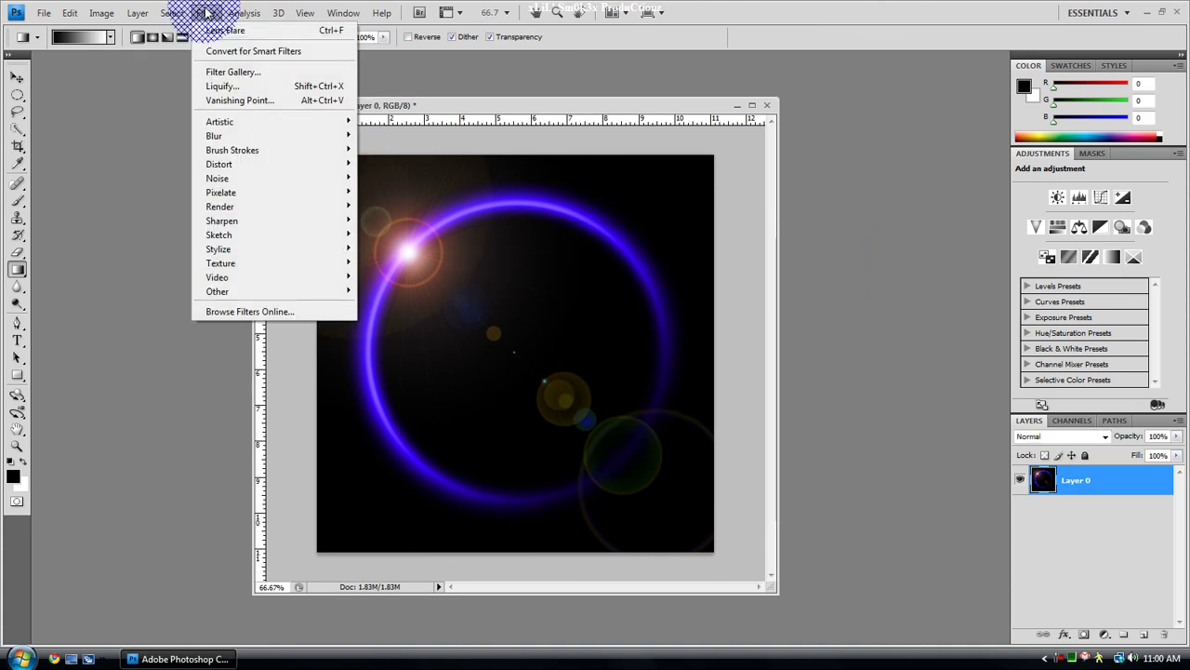
mouse_move(243, 12)
mouse_move(206, 13)
mouse_move(296, 162)
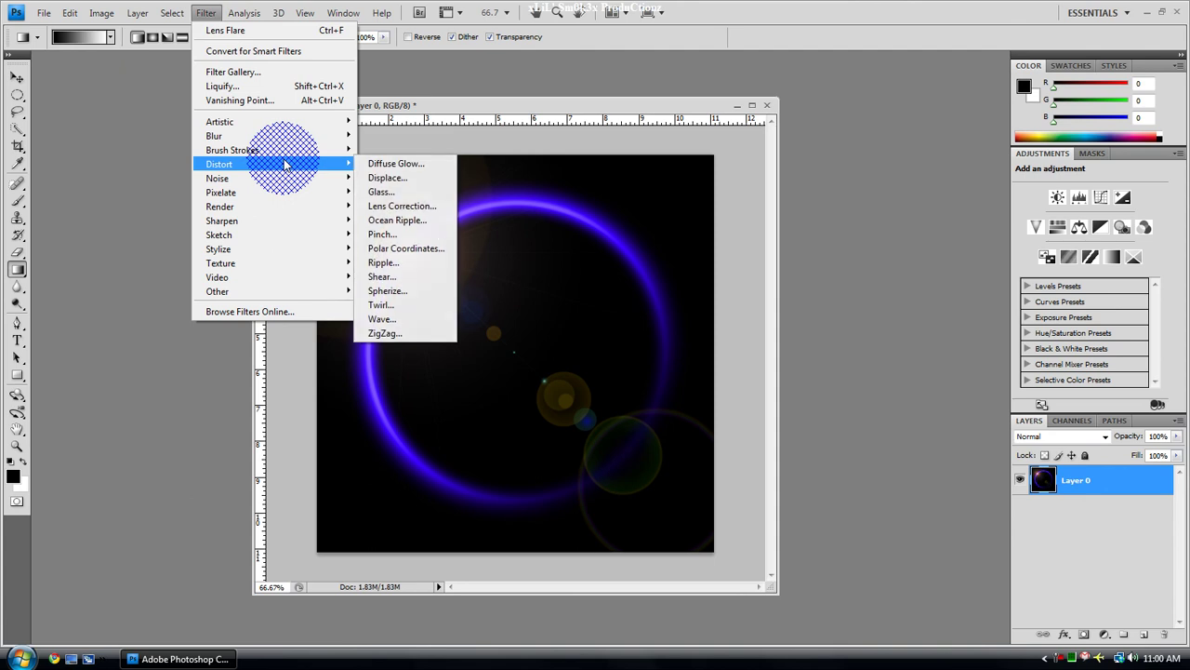
mouse_move(283, 121)
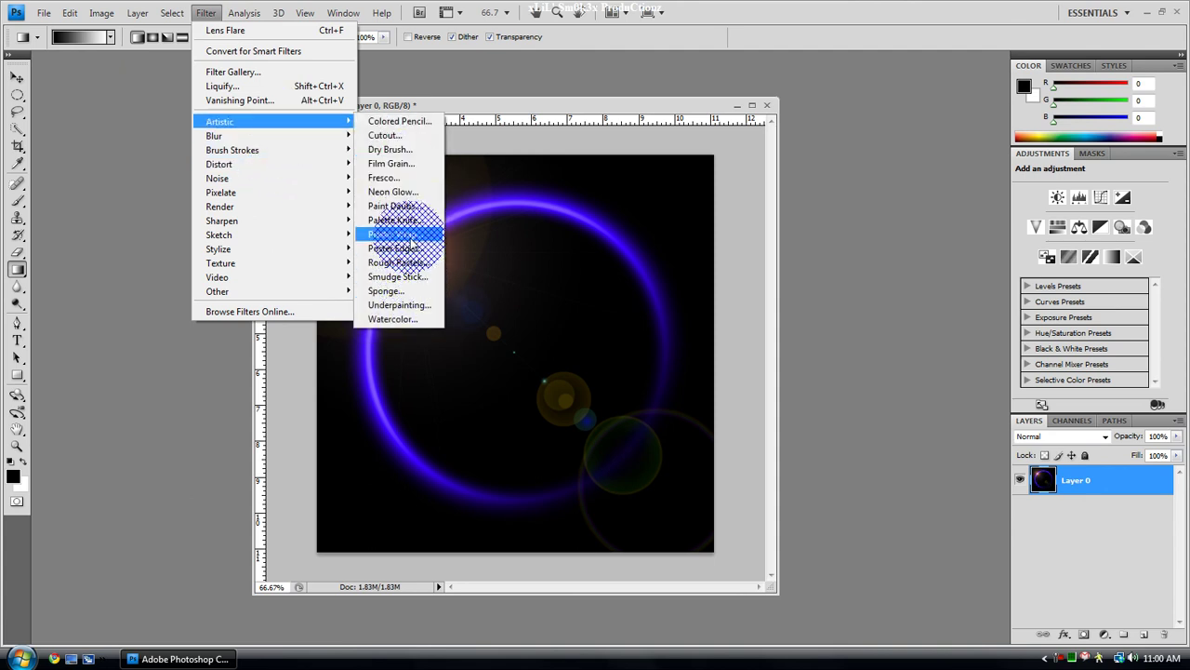
left_click(400, 235)
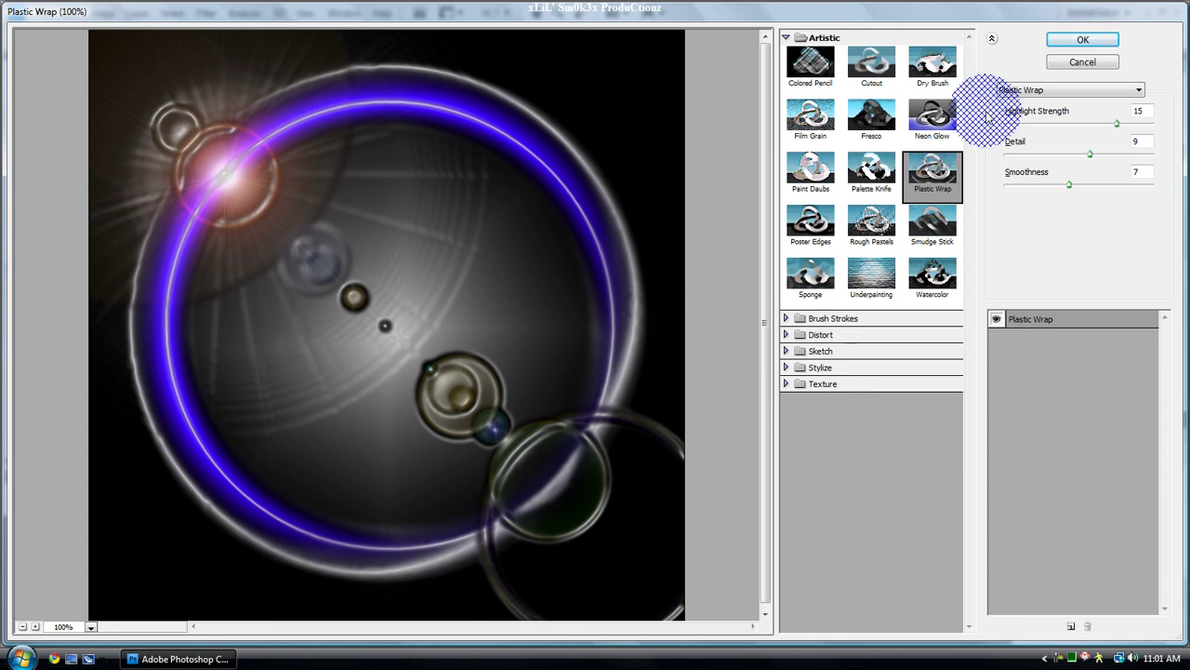
left_click(1081, 60)
left_click_drag(563, 108, 569, 94)
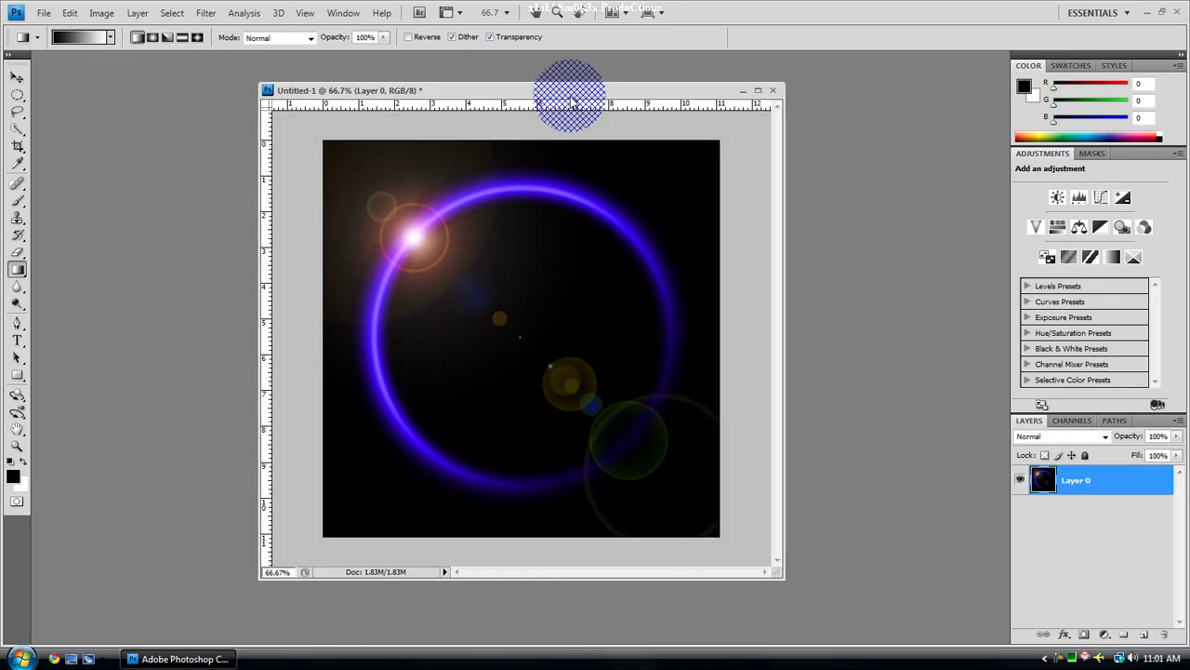
left_click_drag(569, 93, 568, 94)
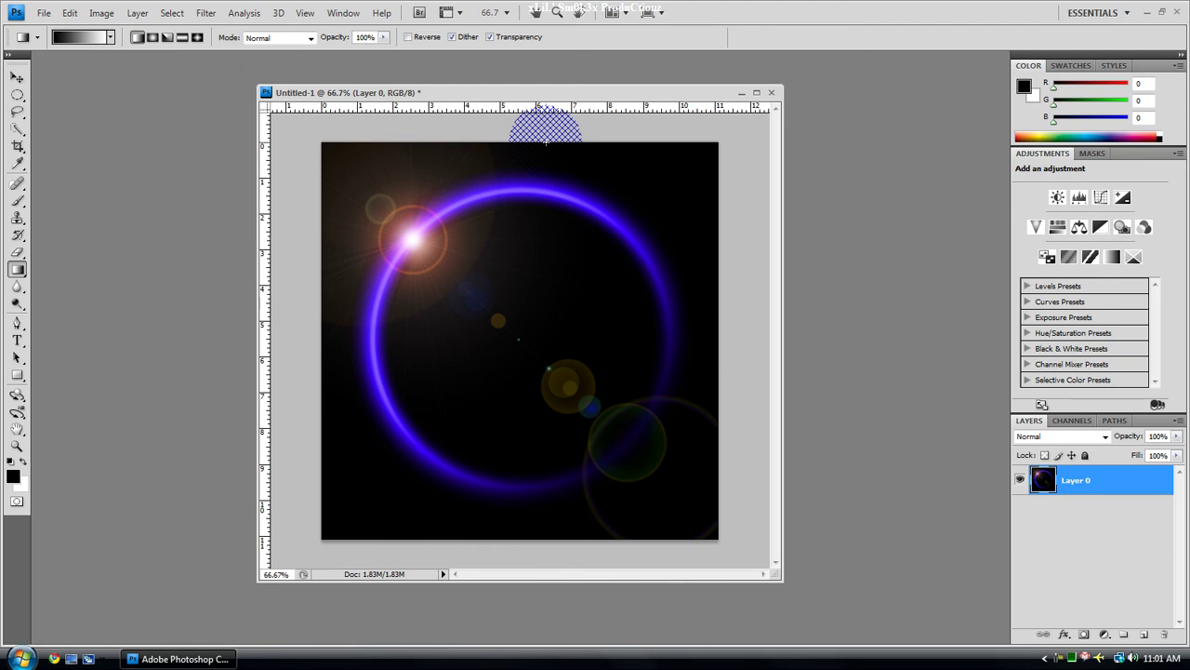
mouse_move(173, 665)
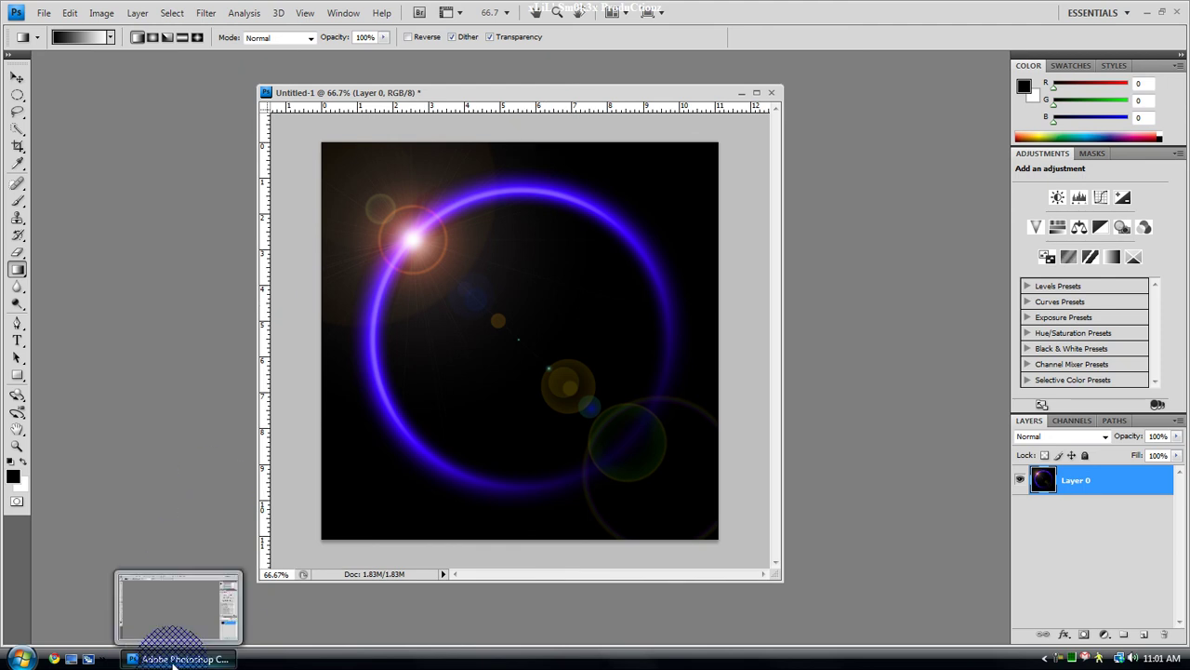